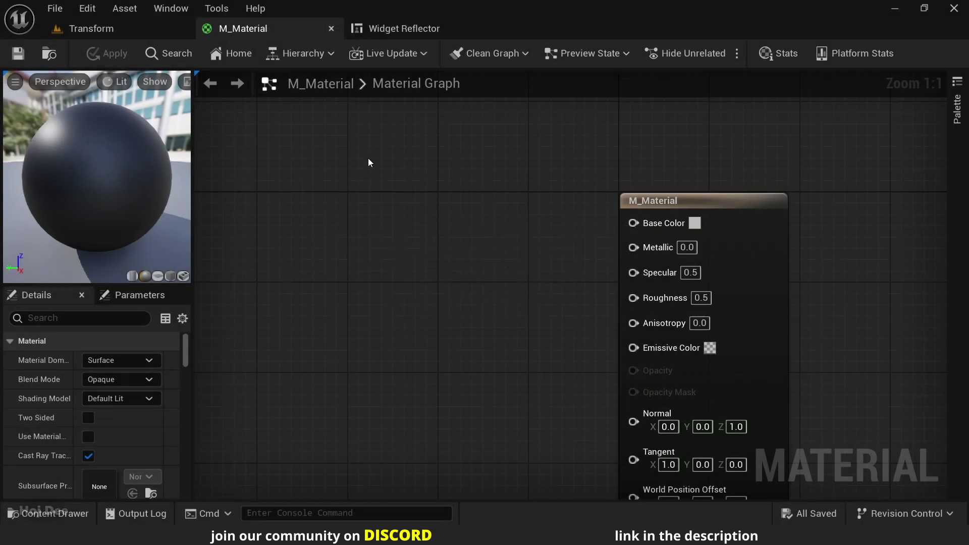
Add a TransformVector node to the empty M_Material graph via the 'transform' search.
{"action": "right_click", "coordinate": [368, 159]}
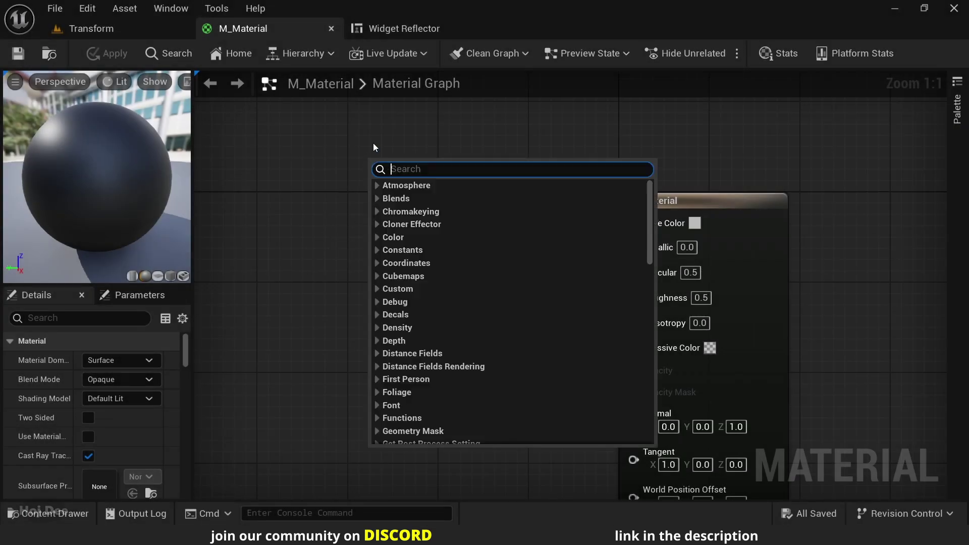
{"action": "type", "text": "transform"}
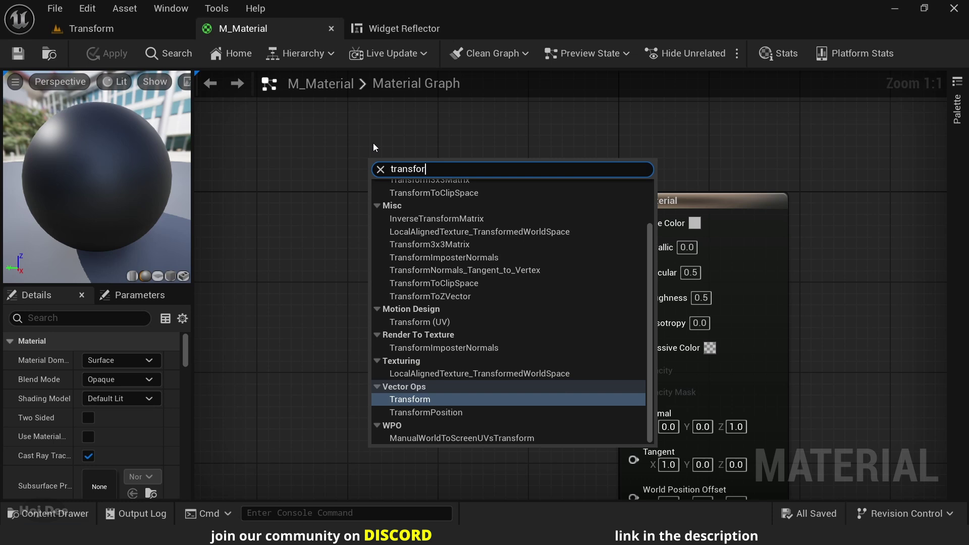
{"action": "left_click", "coordinate": [426, 400]}
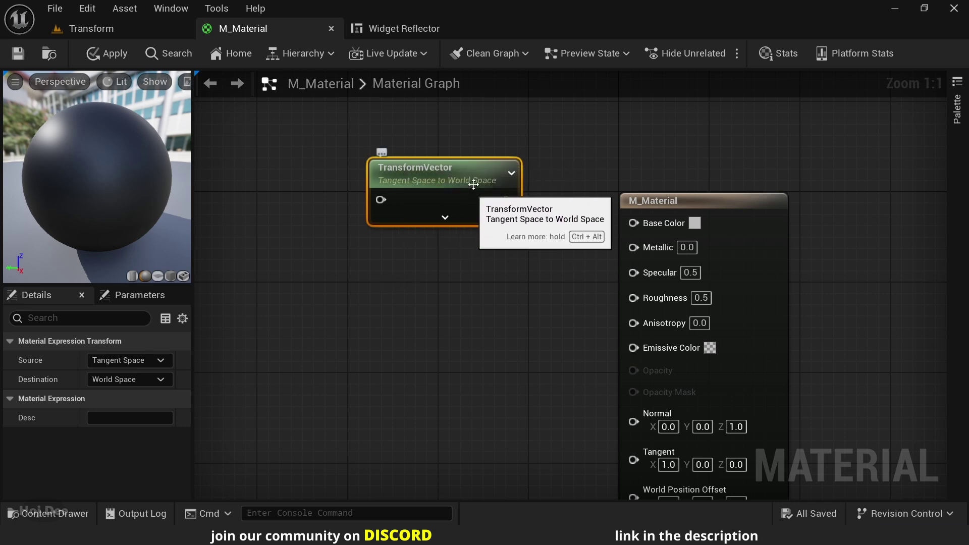
Add a TransformPosition node and place it just below TransformVector.
{"action": "right_click", "coordinate": [398, 253]}
{"action": "type", "text": "transform"}
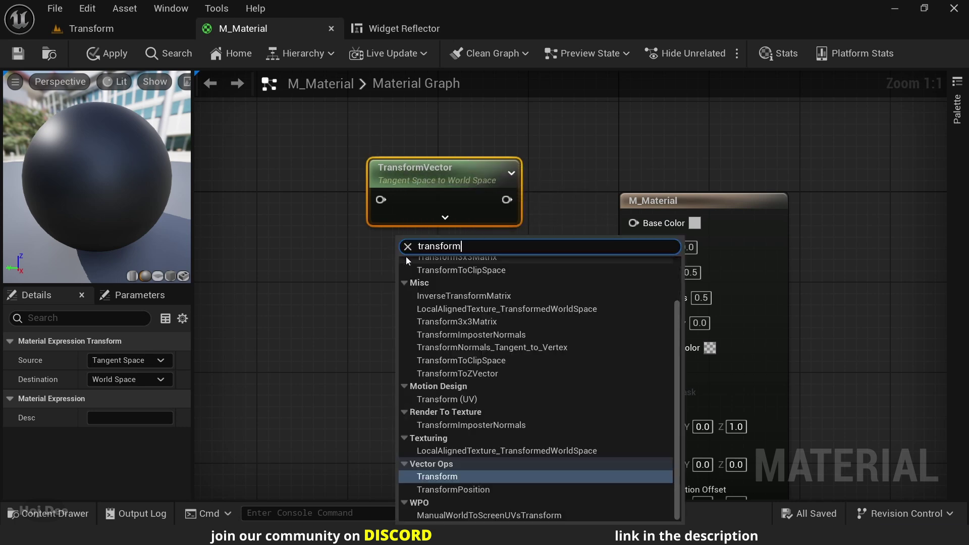
{"action": "left_click", "coordinate": [451, 490]}
{"action": "left_click_drag", "start_coordinate": [457, 322], "coordinate": [414, 266]}
{"action": "left_click", "coordinate": [417, 319]}
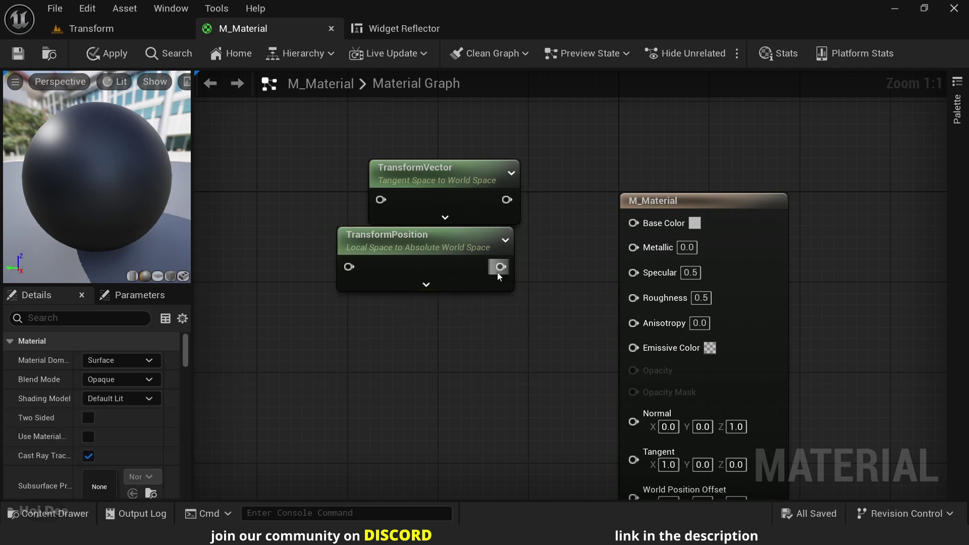
{"action": "left_click", "coordinate": [442, 194]}
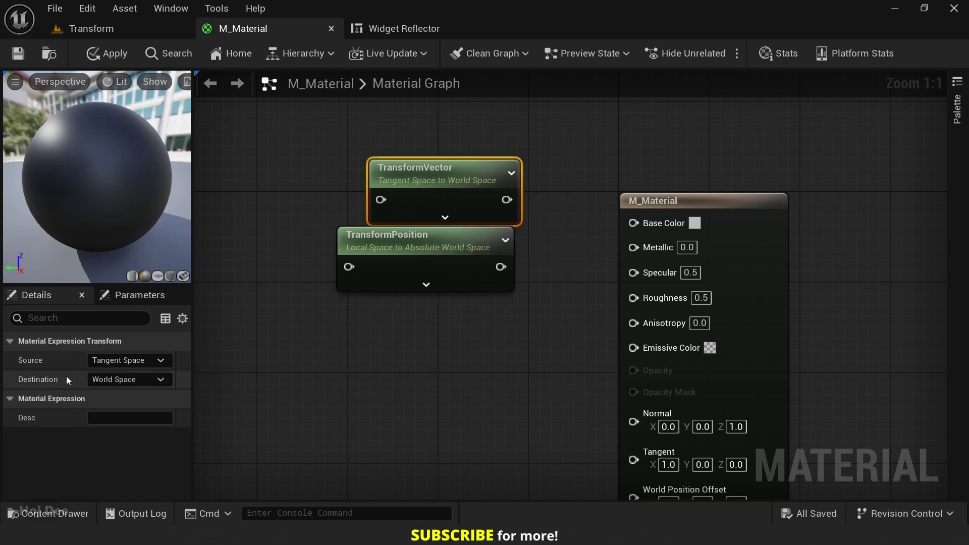
{"action": "left_click", "coordinate": [399, 252]}
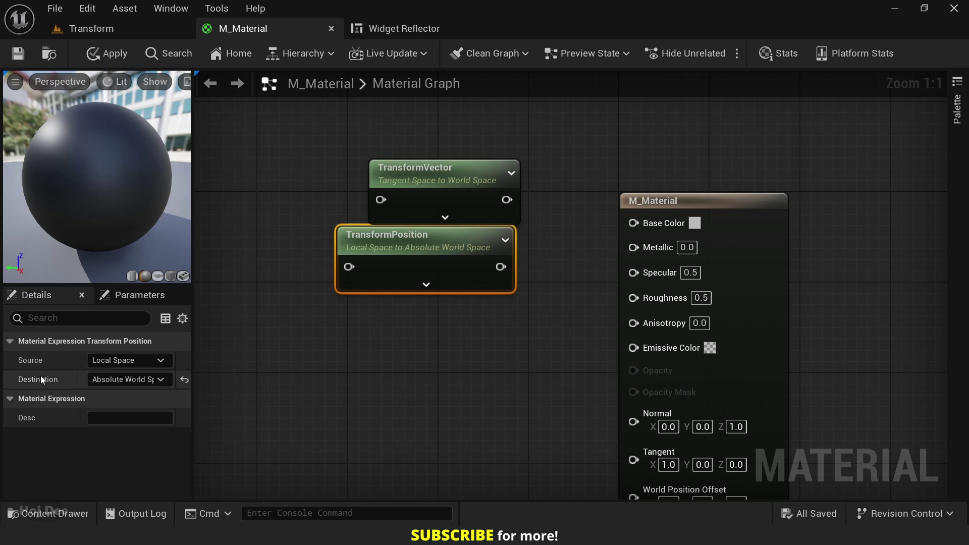
{"action": "left_click", "coordinate": [149, 360]}
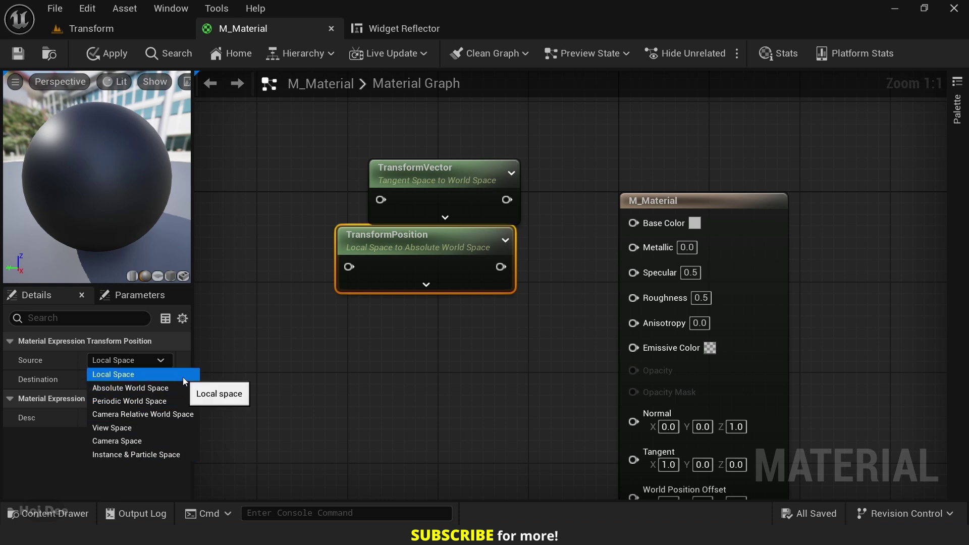
{"action": "left_click", "coordinate": [162, 361]}
{"action": "left_click", "coordinate": [167, 381]}
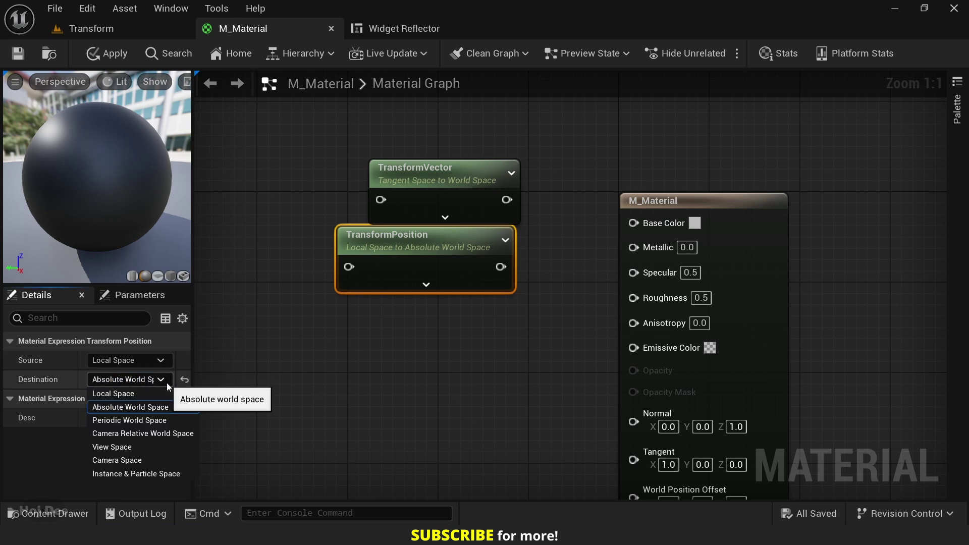
{"action": "left_click", "coordinate": [163, 382]}
{"action": "left_click", "coordinate": [455, 217]}
{"action": "left_click", "coordinate": [166, 361]}
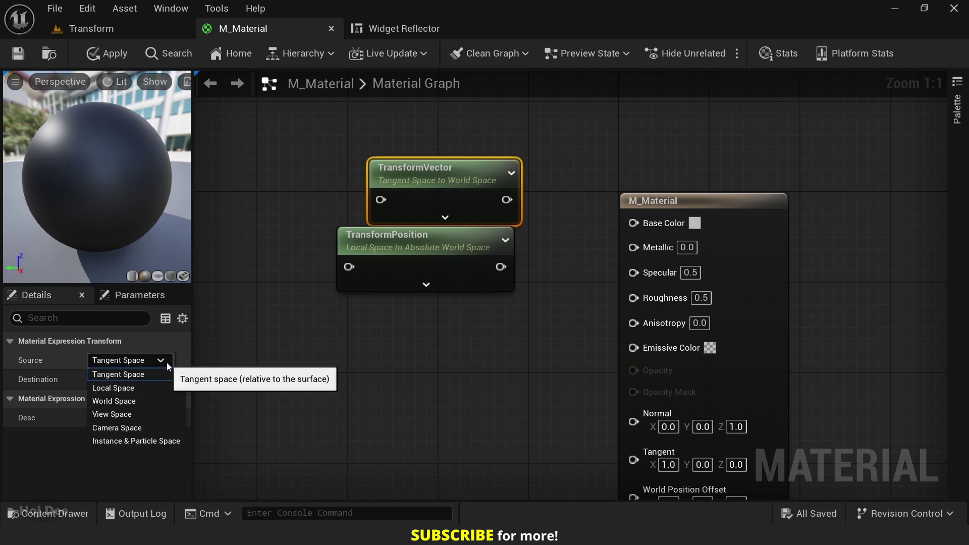
{"action": "left_click", "coordinate": [167, 362]}
{"action": "left_click", "coordinate": [165, 383]}
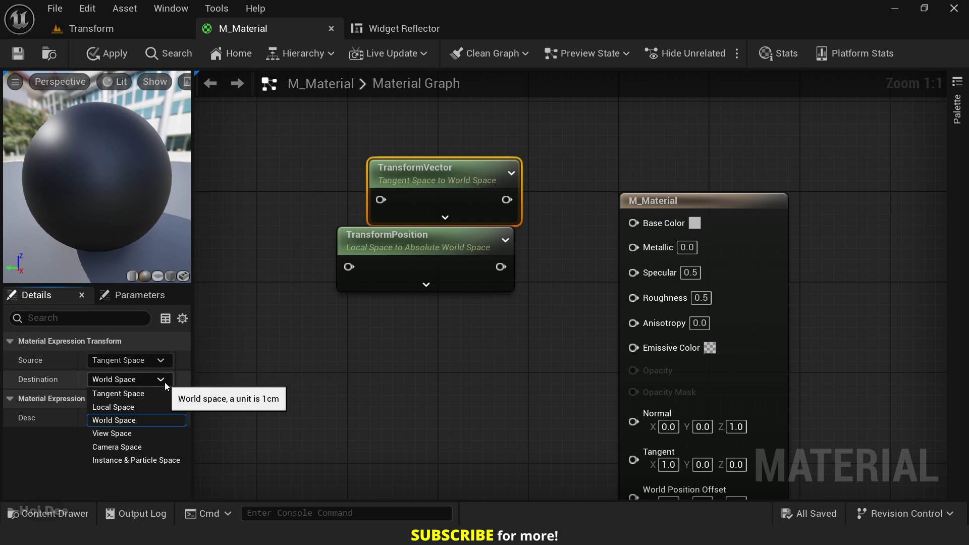
{"action": "left_click", "coordinate": [165, 383]}
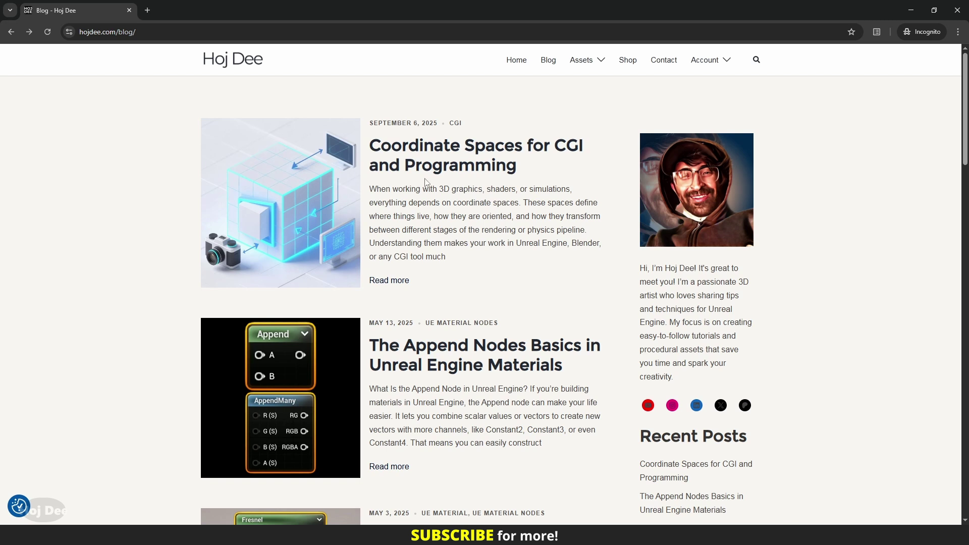
Open the Coordinate Spaces for CGI and Programming article, scroll down, then select both Transform nodes.
{"action": "left_click", "coordinate": [443, 152]}
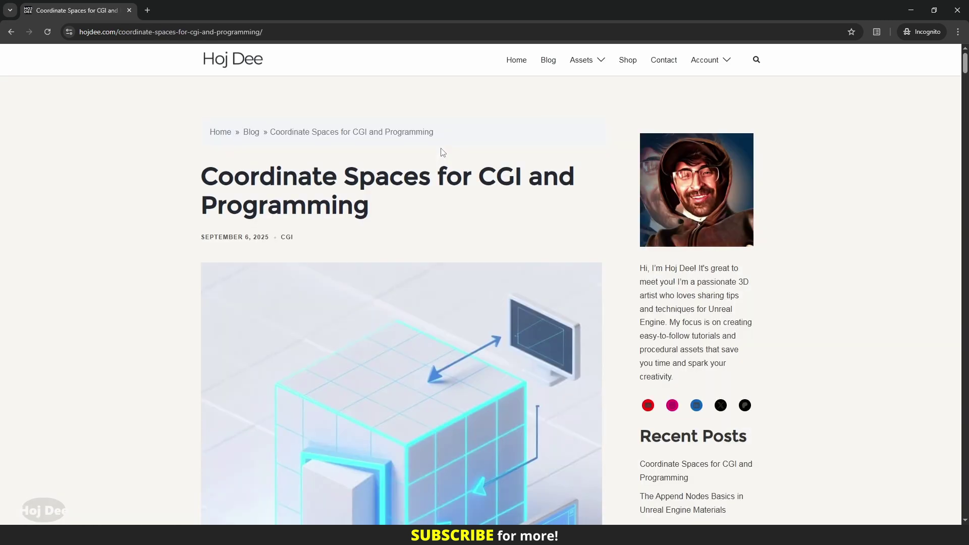
{"action": "middle_click", "coordinate": [123, 246]}
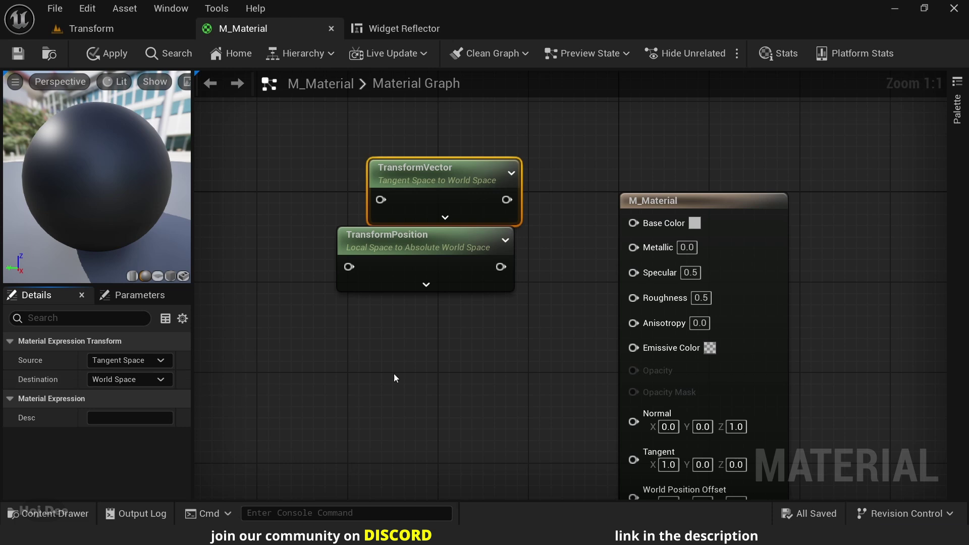
{"action": "left_click", "coordinate": [544, 287]}
{"action": "left_click_drag", "start_coordinate": [544, 287], "coordinate": [444, 292]}
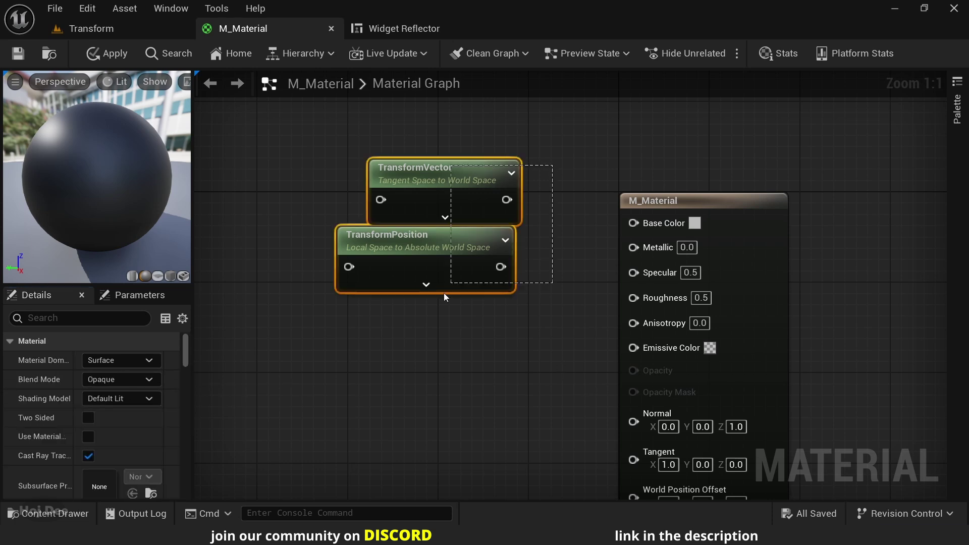
Box-select both Transform nodes together, then scroll up through earlier messages.
{"action": "left_click", "coordinate": [489, 319]}
{"action": "left_click_drag", "start_coordinate": [553, 141], "coordinate": [450, 317]}
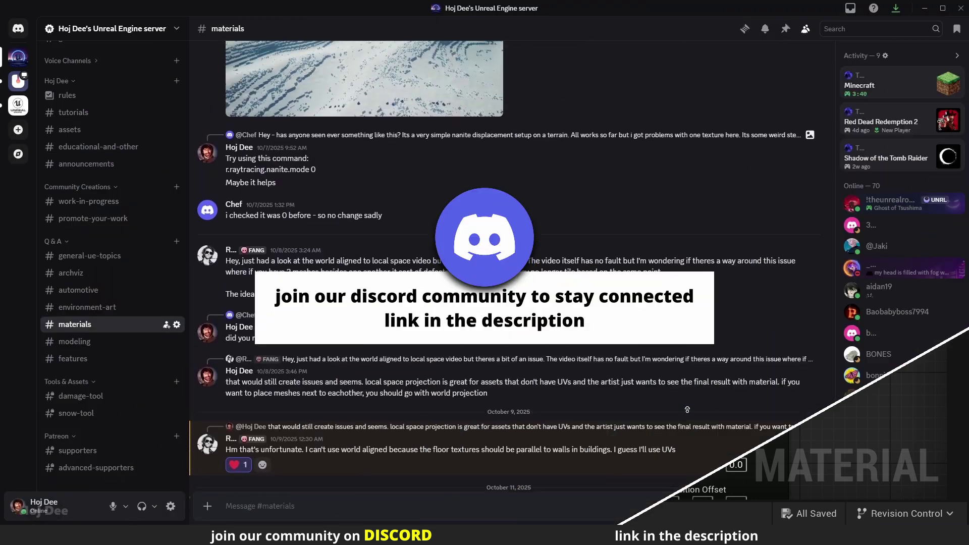
{"action": "scroll", "coordinate": [687, 409], "scroll_direction": "up", "scroll_amount": 10}
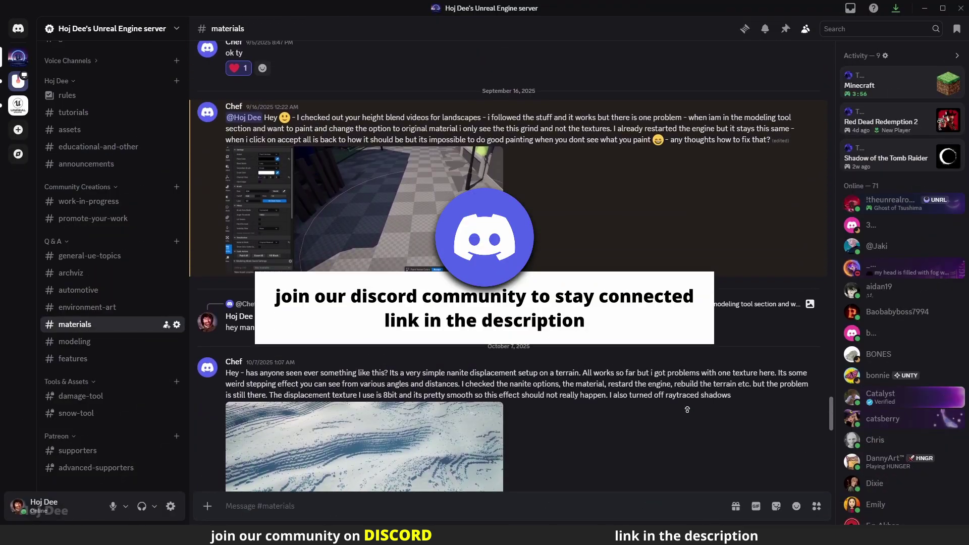
{"action": "scroll", "coordinate": [687, 409], "scroll_direction": "up", "scroll_amount": 5}
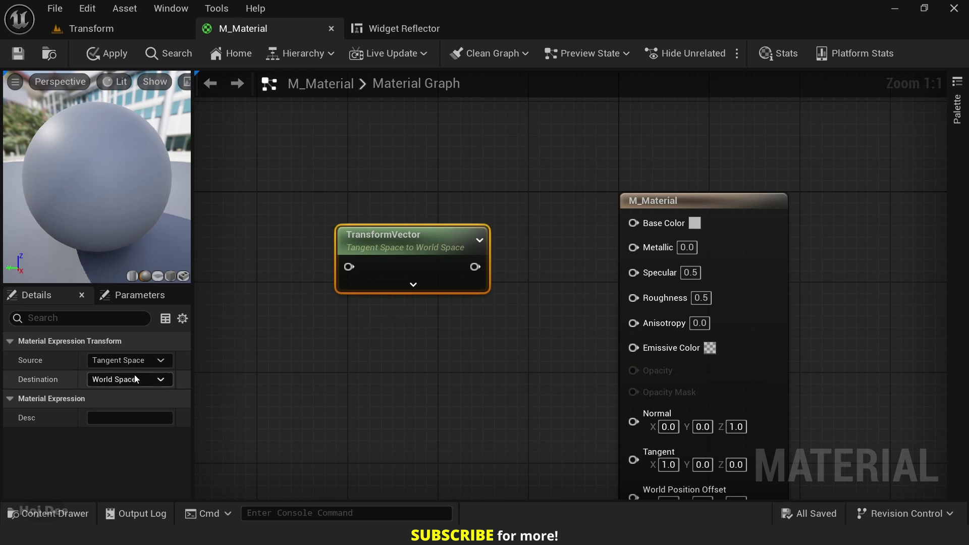
Keep TransformVector's Source as Tangent Space and Destination as World Space in Details.
{"action": "left_click", "coordinate": [152, 360]}
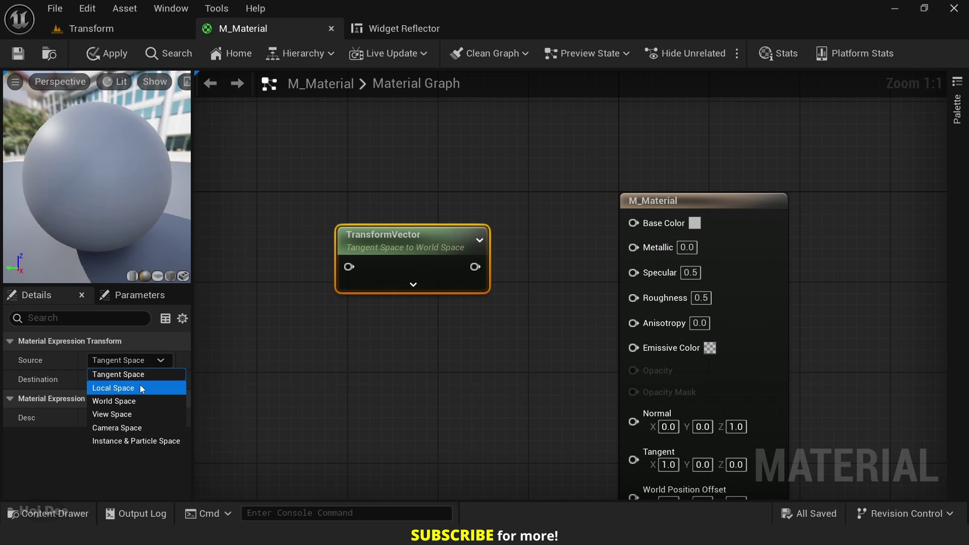
{"action": "left_click", "coordinate": [119, 374]}
{"action": "left_click", "coordinate": [146, 380]}
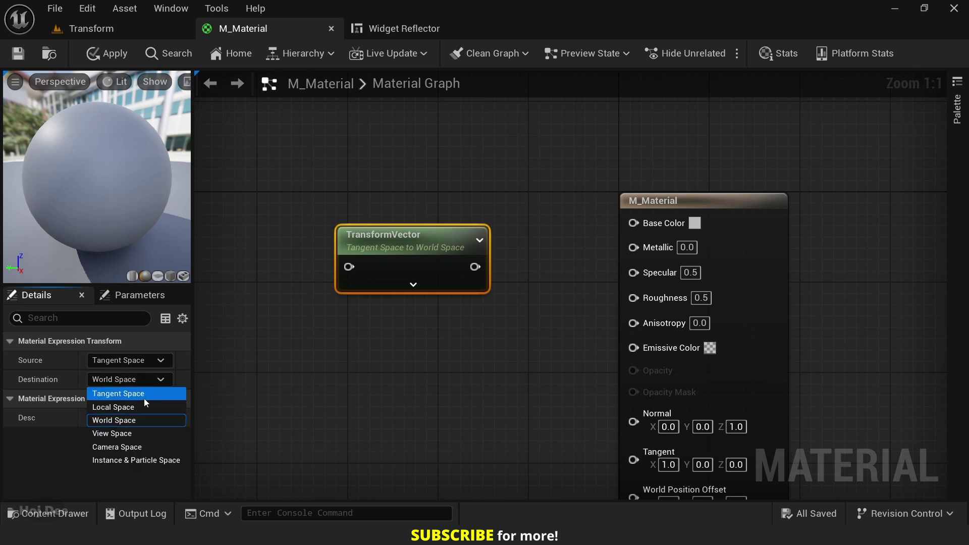
{"action": "left_click", "coordinate": [151, 380]}
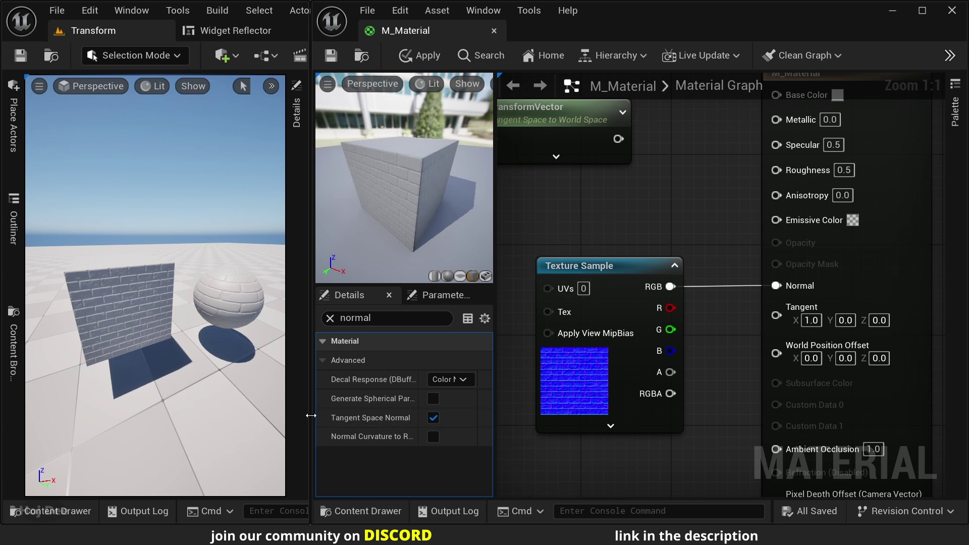
Turn off Tangent Space Normal for the material and save it.
{"action": "mouse_move", "coordinate": [397, 421]}
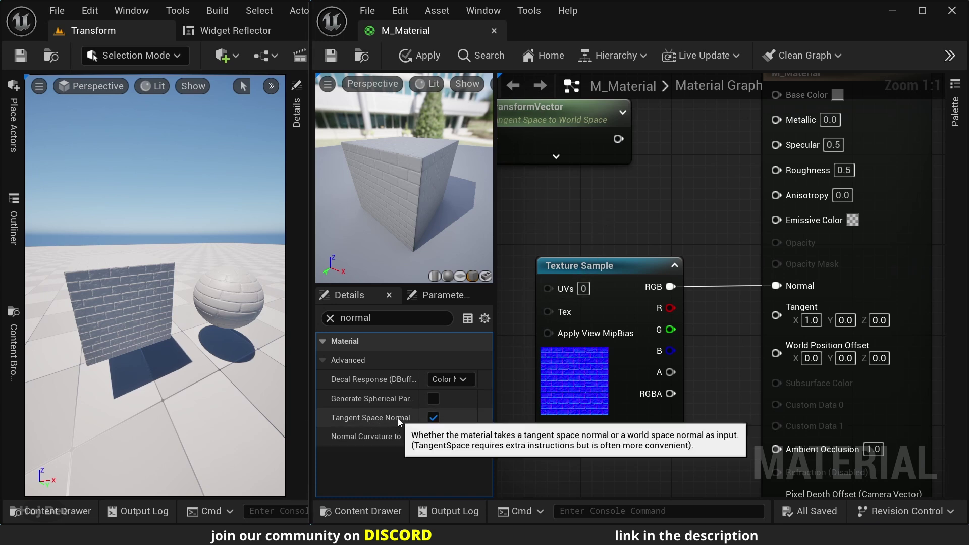
{"action": "left_click", "coordinate": [433, 418]}
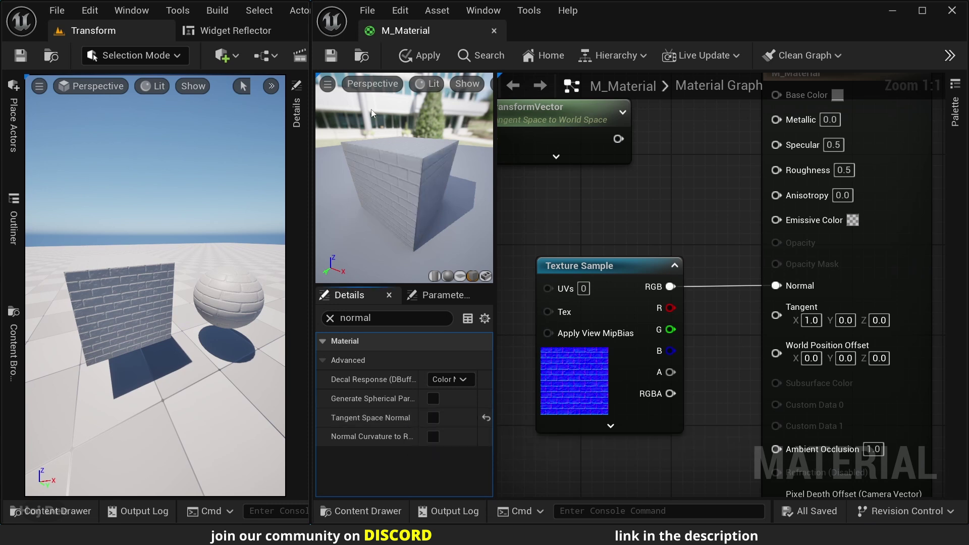
{"action": "left_click", "coordinate": [331, 55]}
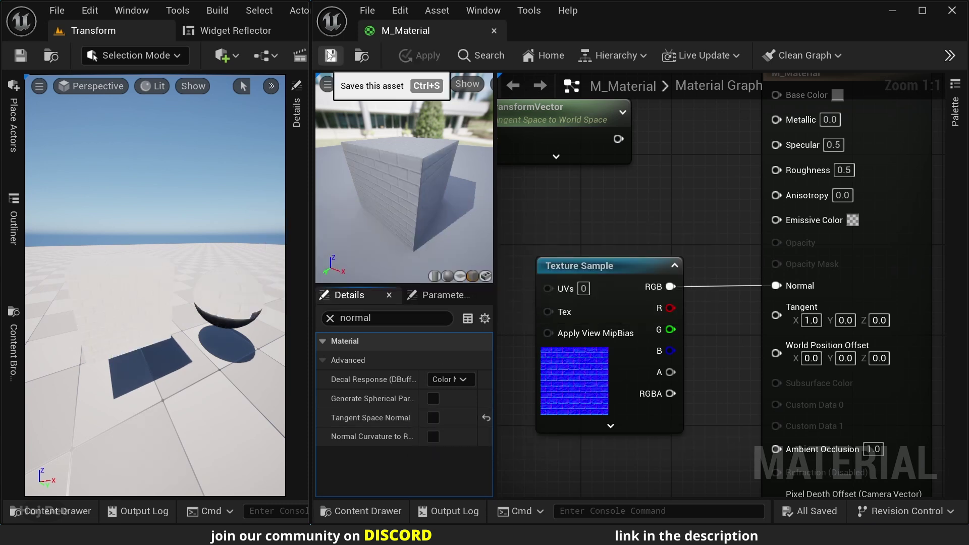
Route the Texture Sample's RGB through TransformVector into the material and apply the changes.
{"action": "scroll", "coordinate": [580, 305], "scroll_direction": "down", "scroll_amount": 2}
{"action": "left_click_drag", "start_coordinate": [762, 335], "coordinate": [642, 336]}
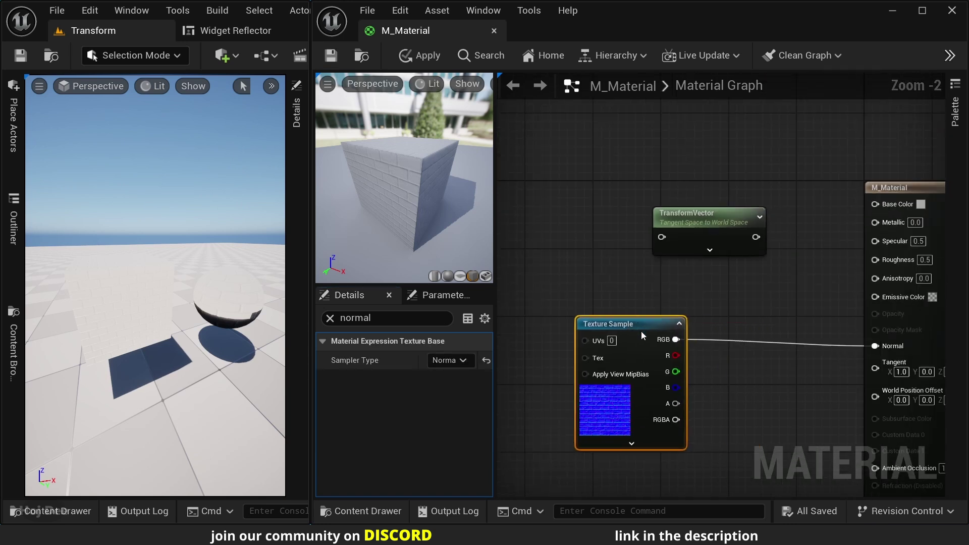
{"action": "left_click_drag", "start_coordinate": [686, 220], "coordinate": [747, 301]}
{"action": "scroll", "coordinate": [747, 302], "scroll_direction": "up", "scroll_amount": 2}
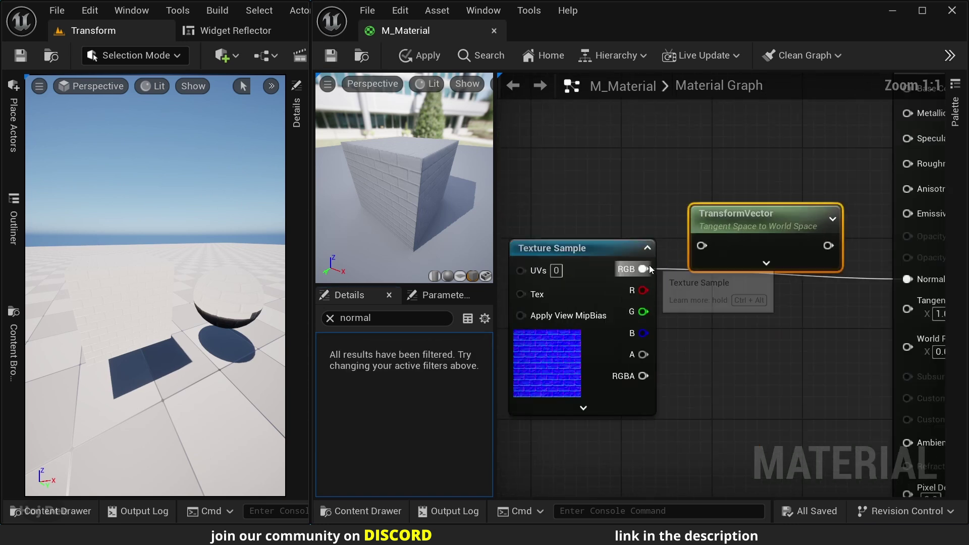
{"action": "left_click_drag", "start_coordinate": [646, 267], "coordinate": [702, 245]}
{"action": "left_click_drag", "start_coordinate": [829, 245], "coordinate": [793, 263]}
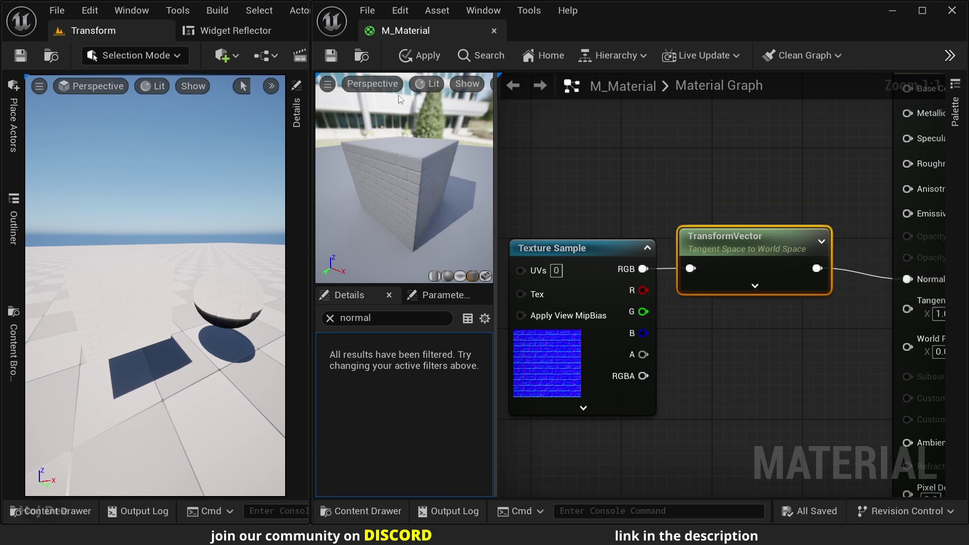
{"action": "left_click", "coordinate": [419, 55]}
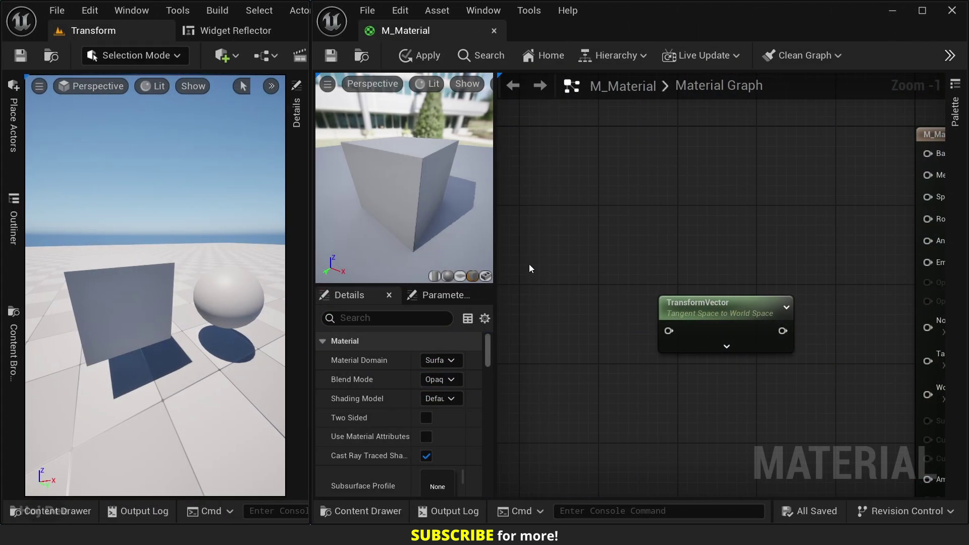
Add a VertexNormalWS node and connect it into TransformVector.
{"action": "right_click", "coordinate": [519, 241]}
{"action": "type", "text": "verte"}
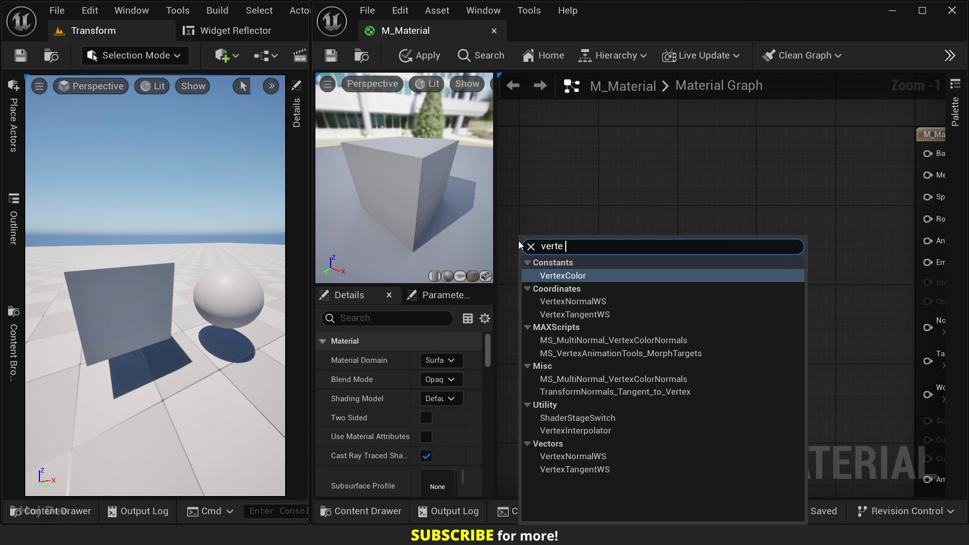
{"action": "type", "text": "normal"}
{"action": "key", "text": "Return"}
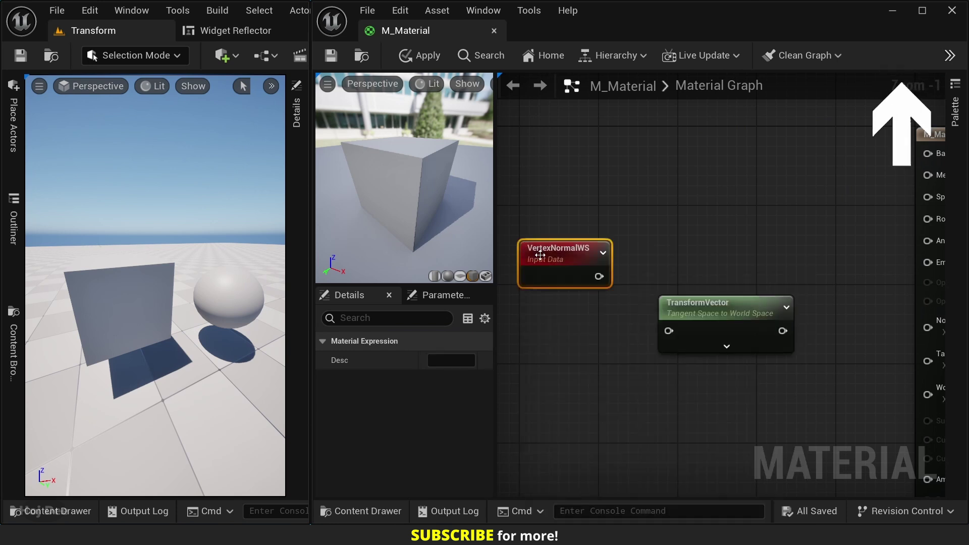
{"action": "left_click_drag", "start_coordinate": [599, 277], "coordinate": [669, 331]}
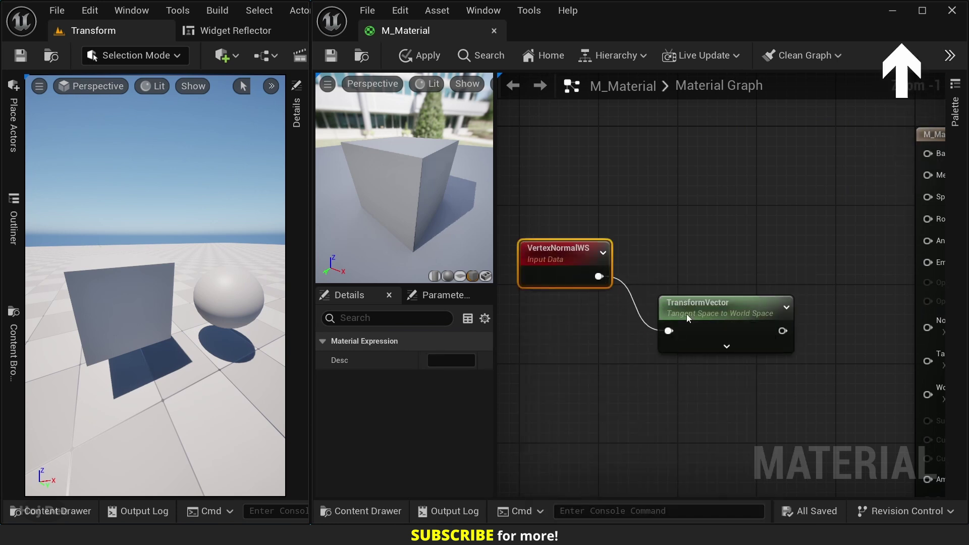
Set TransformVector's Source to World Space and Destination to Local Space.
{"action": "left_click", "coordinate": [687, 314]}
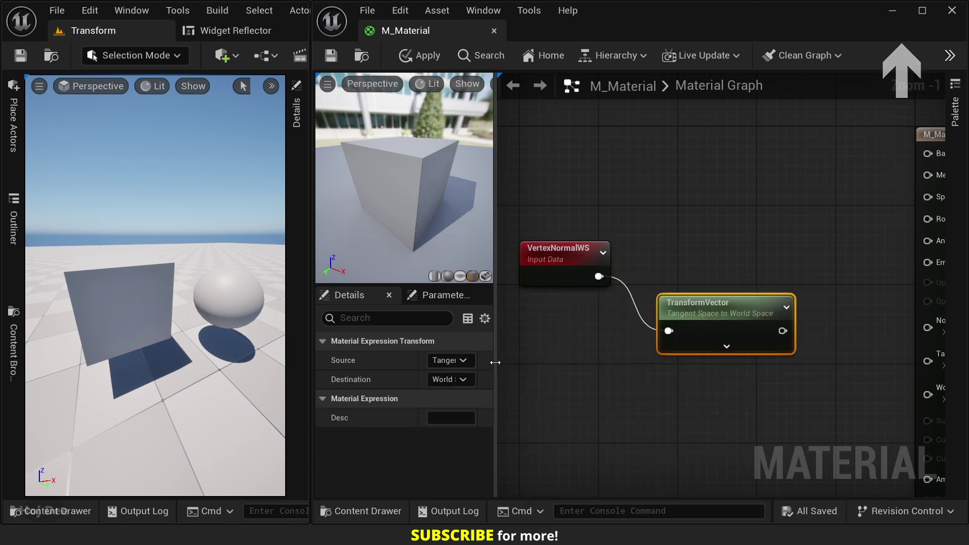
{"action": "left_click_drag", "start_coordinate": [496, 362], "coordinate": [576, 365]}
{"action": "left_click", "coordinate": [545, 360]}
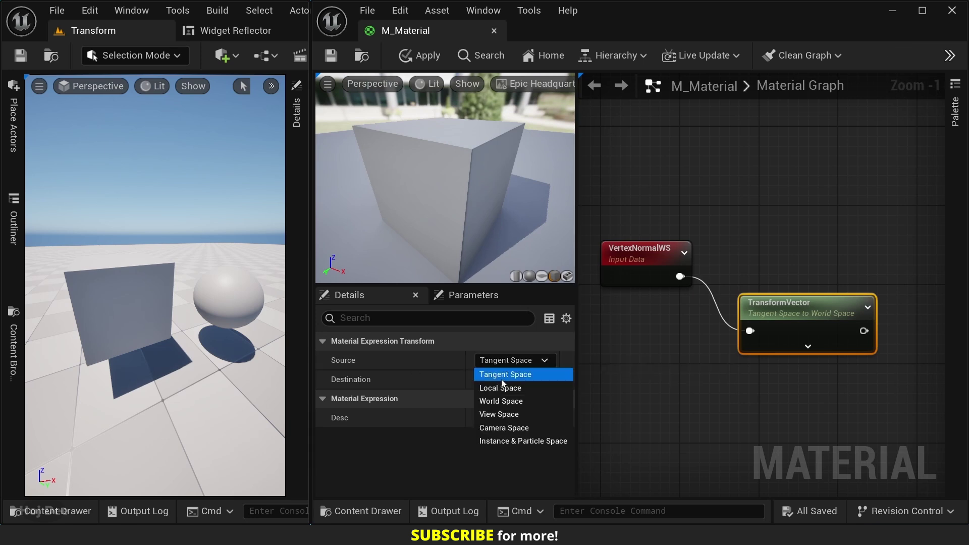
{"action": "left_click", "coordinate": [502, 401]}
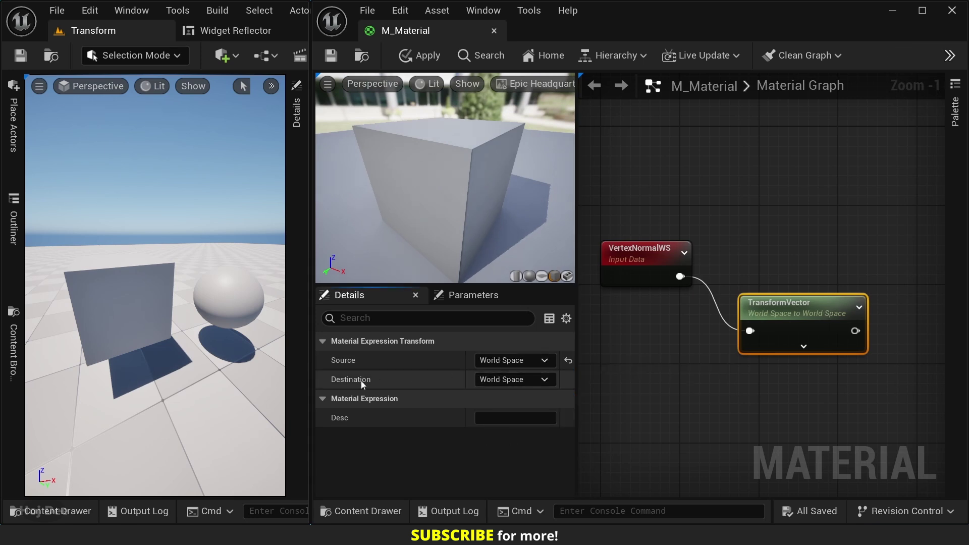
{"action": "left_click", "coordinate": [524, 383]}
{"action": "left_click", "coordinate": [505, 407]}
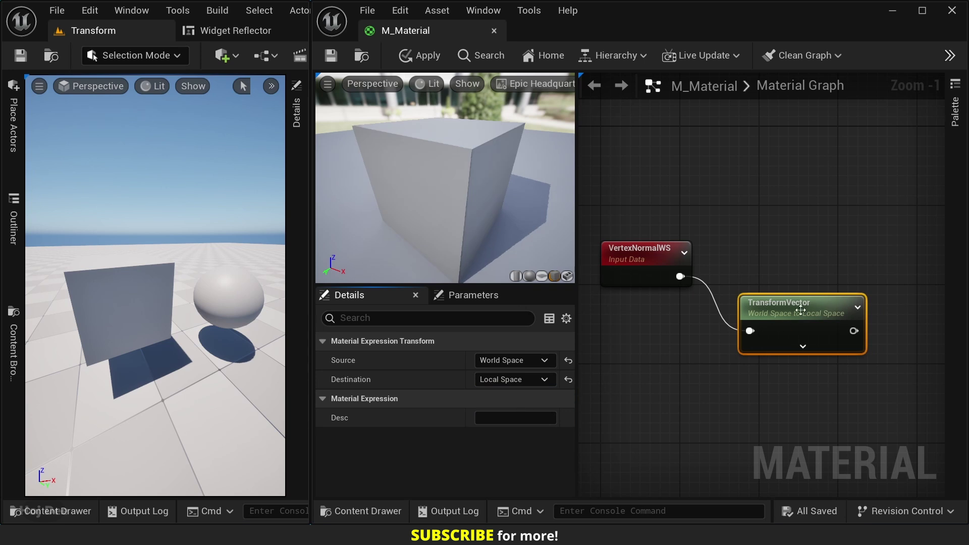
Wire the transformed normal into Base Color and tidy the node layout.
{"action": "right_click_drag", "start_coordinate": [811, 258], "coordinate": [640, 305]}
{"action": "scroll", "coordinate": [641, 304], "scroll_direction": "down", "scroll_amount": 1}
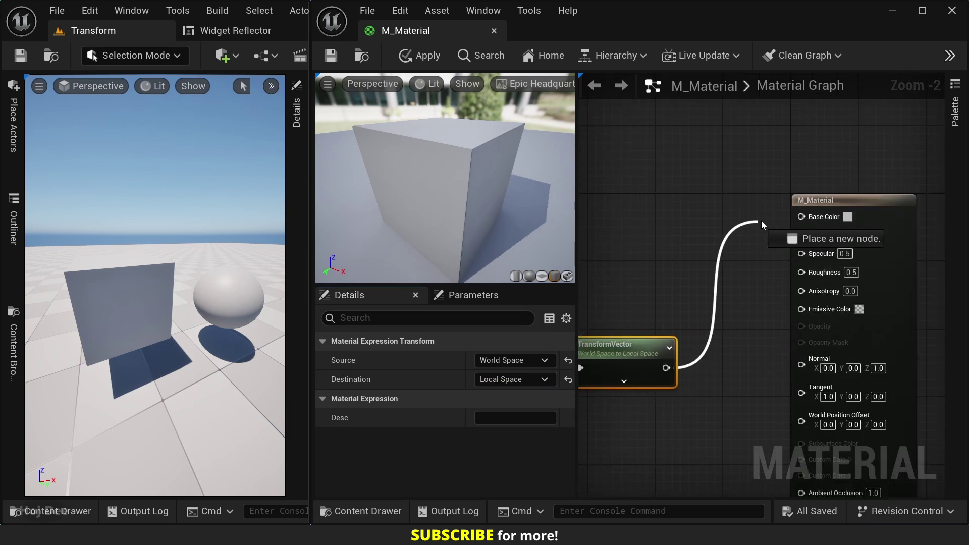
{"action": "left_click_drag", "start_coordinate": [765, 220], "coordinate": [802, 216]}
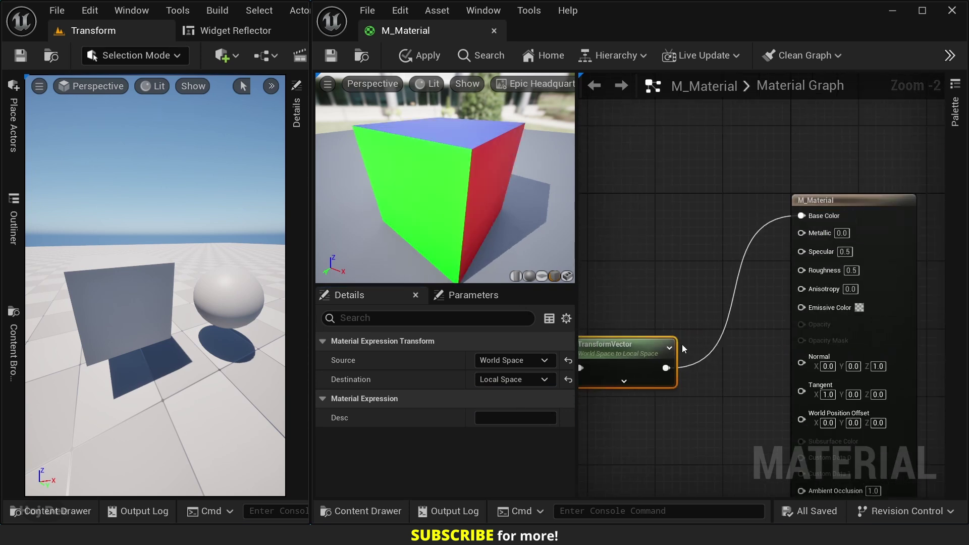
{"action": "right_click_drag", "start_coordinate": [654, 298], "coordinate": [752, 281]}
{"action": "left_click_drag", "start_coordinate": [729, 326], "coordinate": [711, 286]}
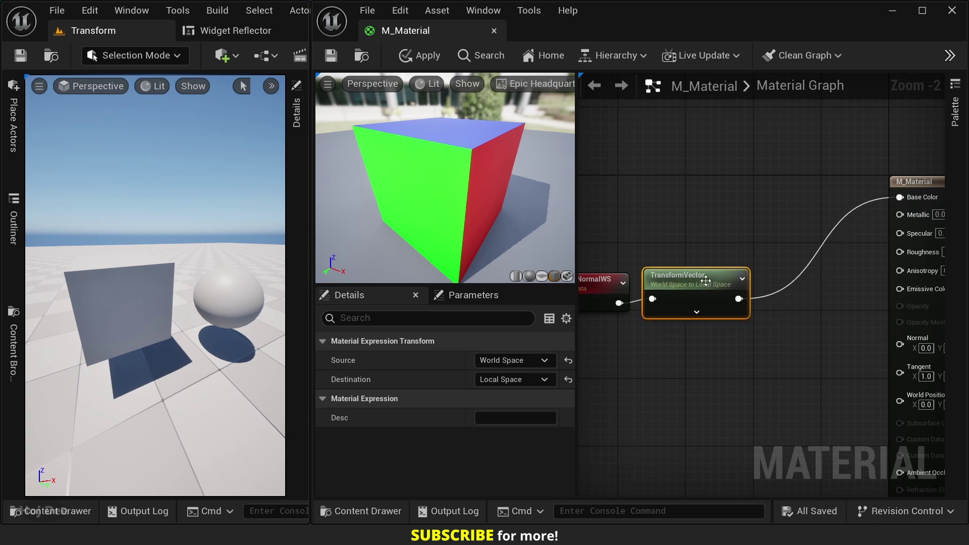
{"action": "scroll", "coordinate": [684, 318], "scroll_direction": "up", "scroll_amount": 2}
Add a ComponentMask after TransformVector keeping only the B channel, then save and apply.
{"action": "left_click_drag", "start_coordinate": [659, 319], "coordinate": [694, 335]}
{"action": "type", "text": "mask"}
{"action": "key", "text": "Return"}
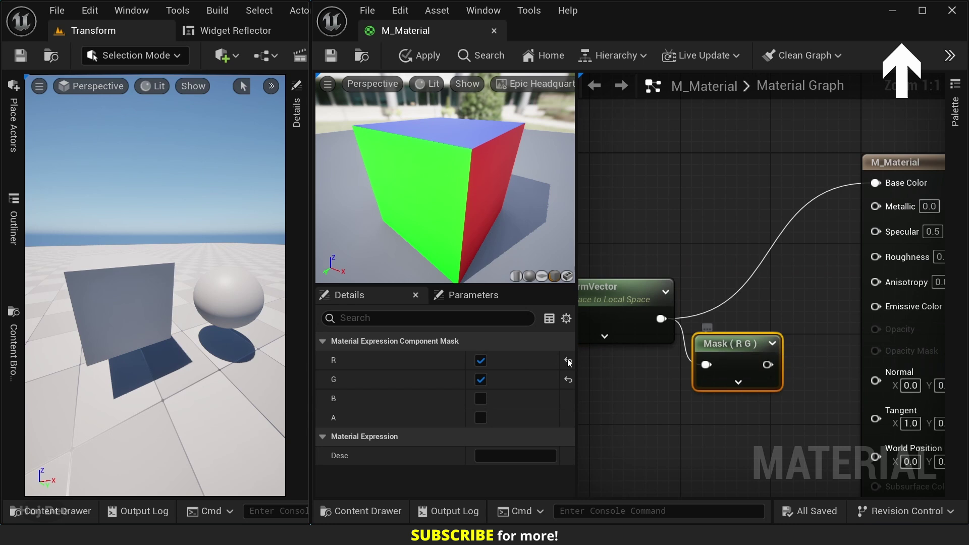
{"action": "left_click", "coordinate": [481, 399]}
{"action": "left_click", "coordinate": [481, 379]}
{"action": "left_click", "coordinate": [481, 362]}
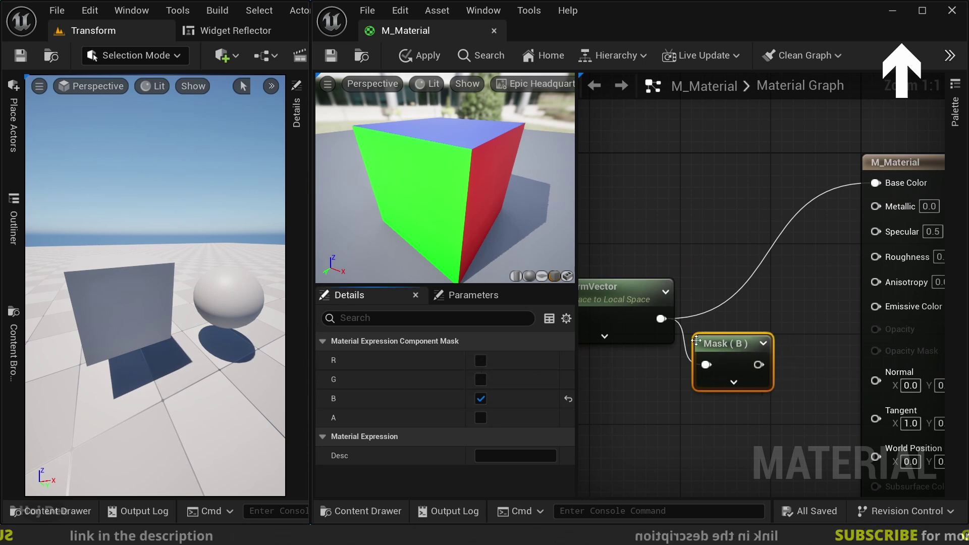
{"action": "left_click_drag", "start_coordinate": [727, 345], "coordinate": [876, 183]}
{"action": "left_click", "coordinate": [331, 57]}
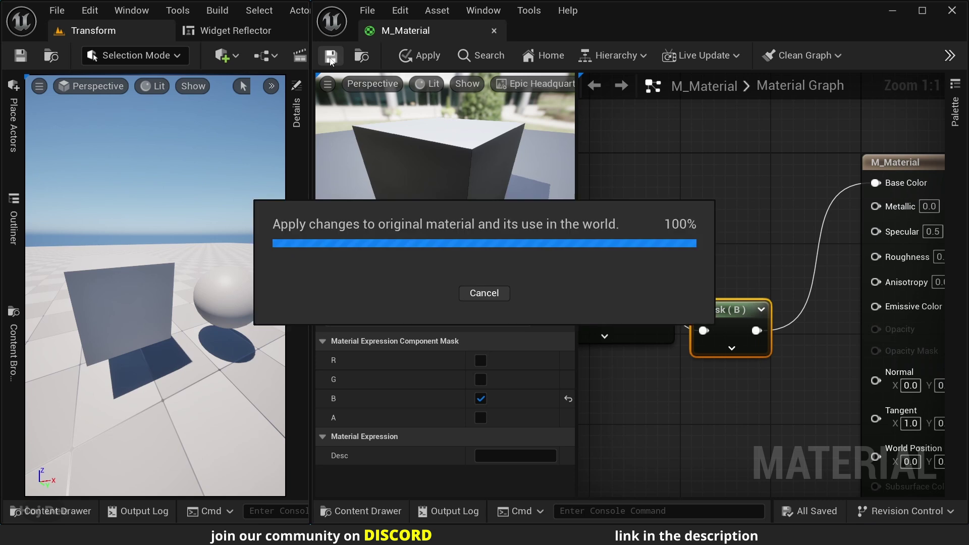
Select and frame the sphere in the level, then rotate it by -20 degrees.
{"action": "left_click", "coordinate": [228, 295]}
{"action": "key", "text": "f"}
{"action": "scroll", "coordinate": [177, 272], "scroll_direction": "down", "scroll_amount": 3}
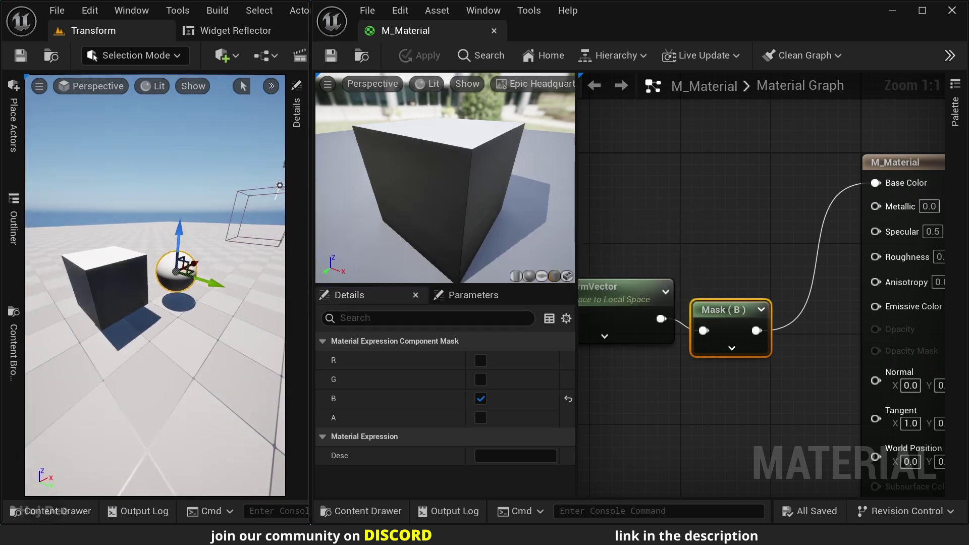
{"action": "scroll", "coordinate": [236, 259], "scroll_direction": "down", "scroll_amount": 3}
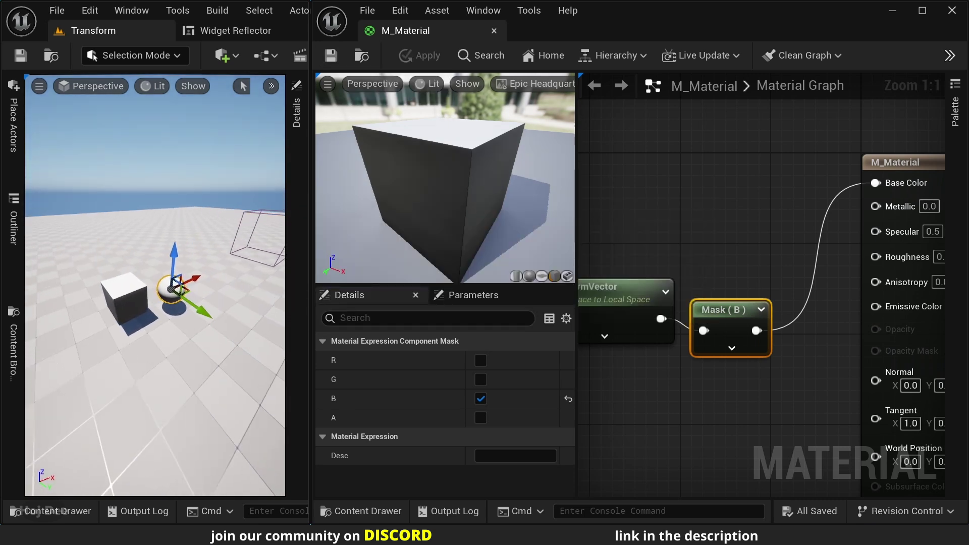
{"action": "key", "text": "f"}
{"action": "scroll", "coordinate": [237, 259], "scroll_direction": "down", "scroll_amount": 3}
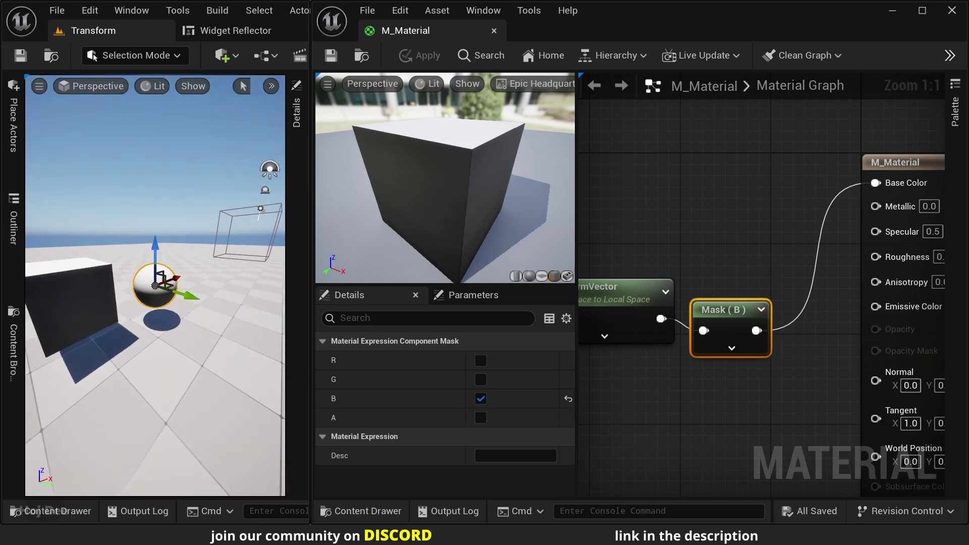
{"action": "scroll", "coordinate": [232, 270], "scroll_direction": "up", "scroll_amount": 3}
{"action": "key", "text": "e"}
{"action": "mouse_move", "coordinate": [197, 278]}
{"action": "left_mouse_down"}
{"action": "mouse_move", "coordinate": [195, 295]}
{"action": "mouse_move", "coordinate": [180, 222]}
{"action": "mouse_move", "coordinate": [197, 256]}
{"action": "mouse_move", "coordinate": [184, 321]}
{"action": "mouse_move", "coordinate": [195, 283]}
{"action": "left_mouse_up"}
Wire VertexNormalWS straight into the mask, apply, and rotate the sphere to 70 degrees.
{"action": "right_click_drag", "start_coordinate": [699, 341], "coordinate": [850, 325]}
{"action": "left_click_drag", "start_coordinate": [727, 283], "coordinate": [682, 237]}
{"action": "left_click_drag", "start_coordinate": [653, 306], "coordinate": [855, 314]}
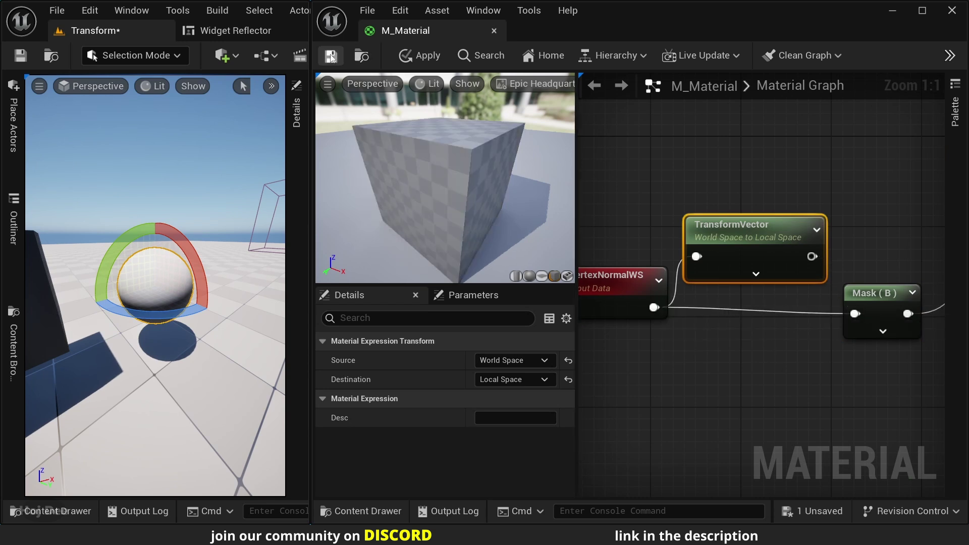
{"action": "left_click", "coordinate": [331, 56]}
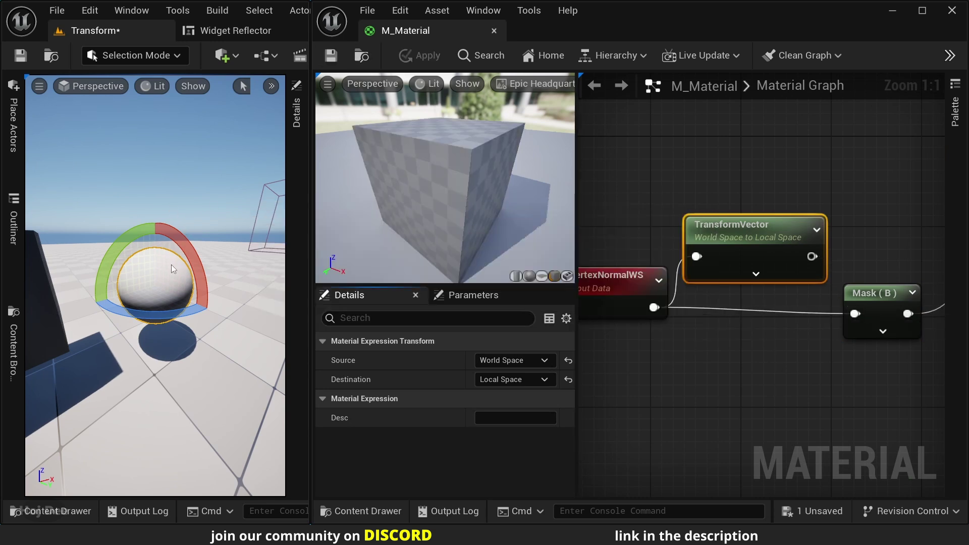
{"action": "left_click_drag", "start_coordinate": [176, 305], "coordinate": [204, 273]}
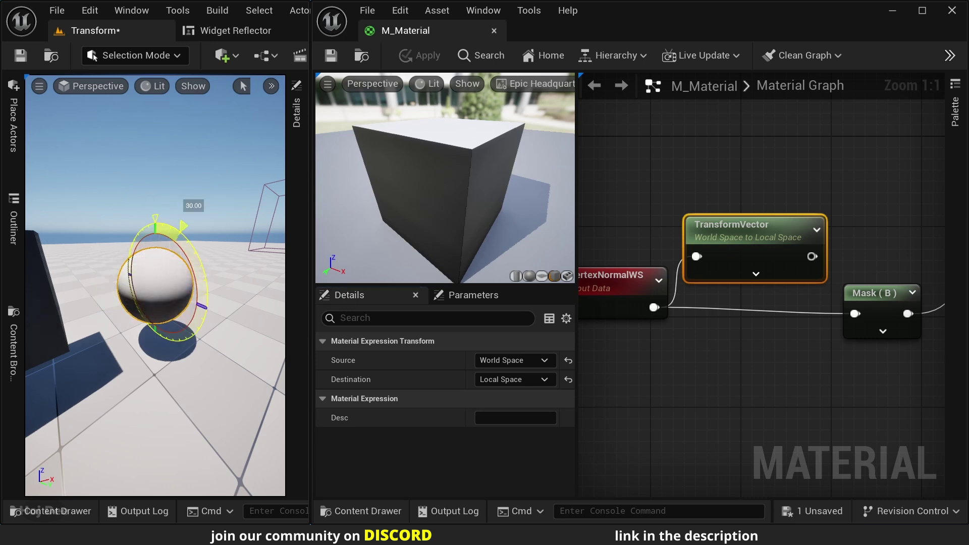
{"action": "left_click_drag", "start_coordinate": [123, 247], "coordinate": [180, 199]}
{"action": "left_click_drag", "start_coordinate": [239, 280], "coordinate": [221, 234]}
Reconnect TransformVector into the mask, apply, rotate the sphere to 50 degrees, and select the cube.
{"action": "left_click_drag", "start_coordinate": [813, 257], "coordinate": [855, 314]}
{"action": "left_click", "coordinate": [420, 55]}
{"action": "mouse_move", "coordinate": [141, 241]}
{"action": "left_mouse_down"}
{"action": "mouse_move", "coordinate": [172, 237]}
{"action": "mouse_move", "coordinate": [188, 252]}
{"action": "mouse_move", "coordinate": [178, 291]}
{"action": "left_mouse_up"}
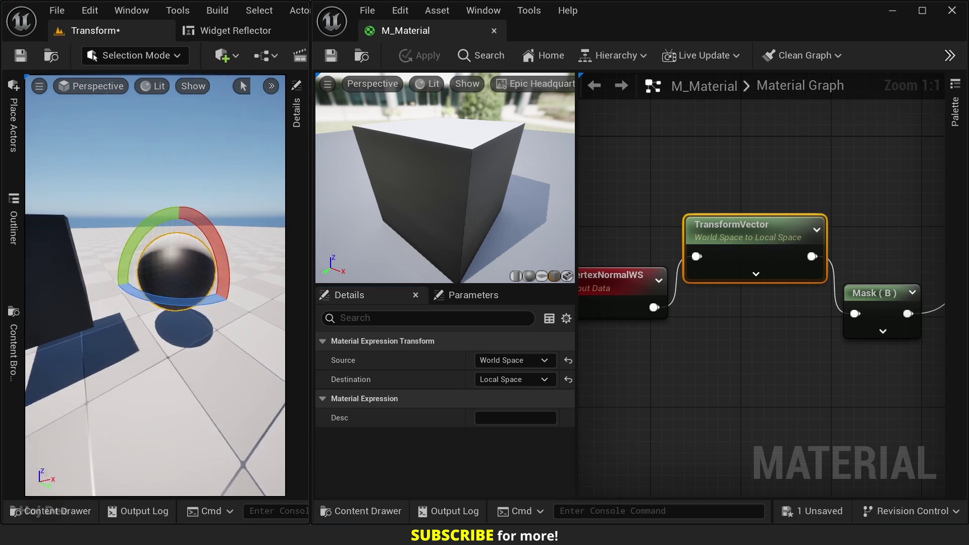
{"action": "left_click", "coordinate": [48, 303]}
Frame the cube in the level view and rotate it by 20 degrees.
{"action": "key", "text": "f"}
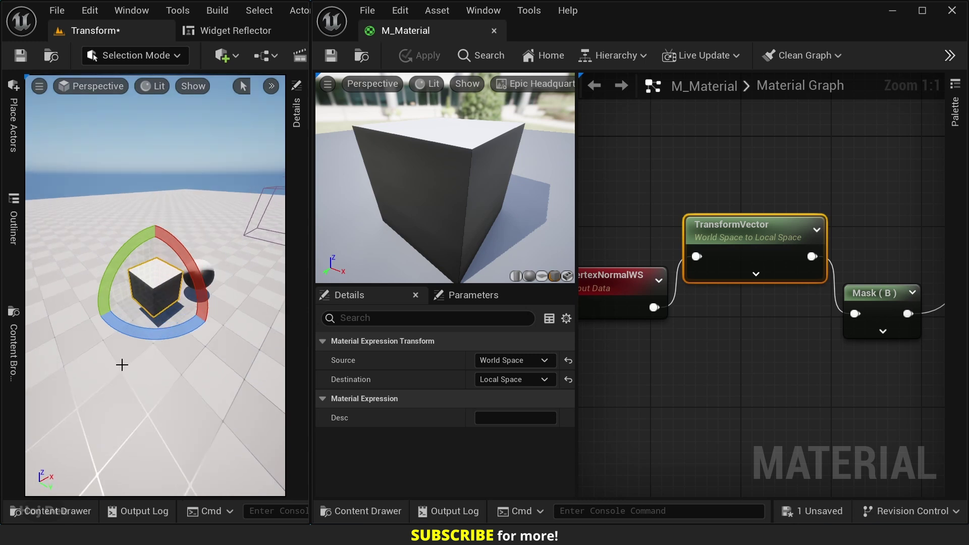
{"action": "left_click_drag", "start_coordinate": [135, 349], "coordinate": [191, 262]}
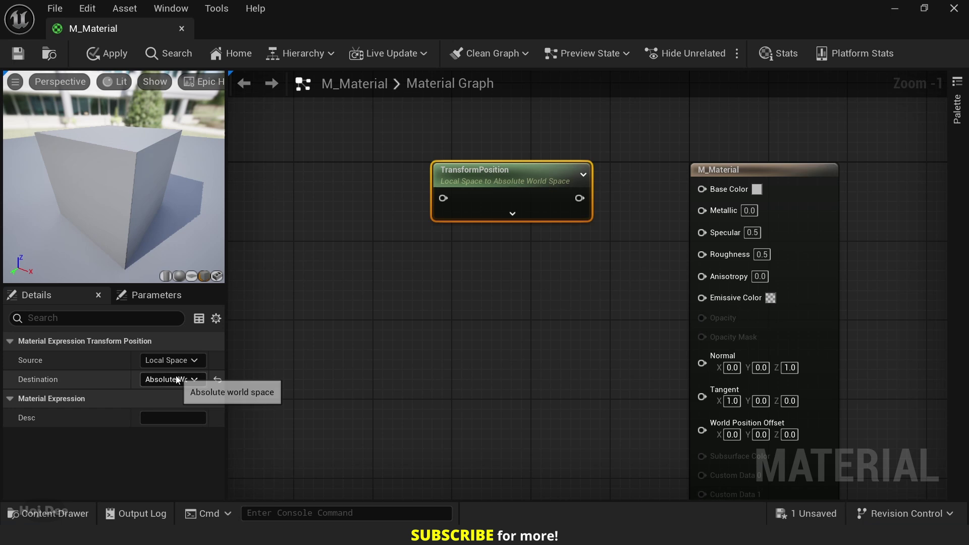
Set TransformPosition's Source to Absolute World Space and Destination to Local Space.
{"action": "left_click", "coordinate": [188, 361]}
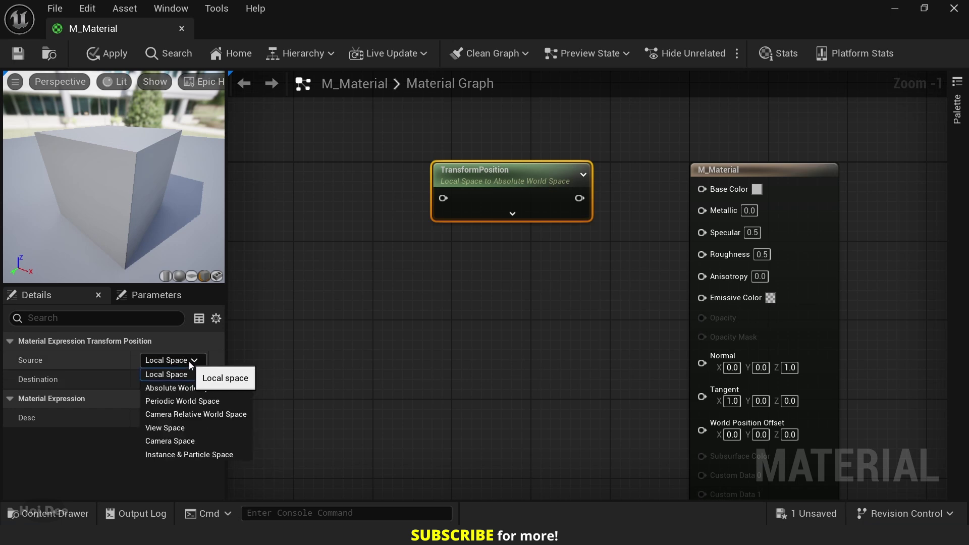
{"action": "left_click", "coordinate": [188, 362]}
{"action": "left_click_drag", "start_coordinate": [128, 363], "coordinate": [85, 364]}
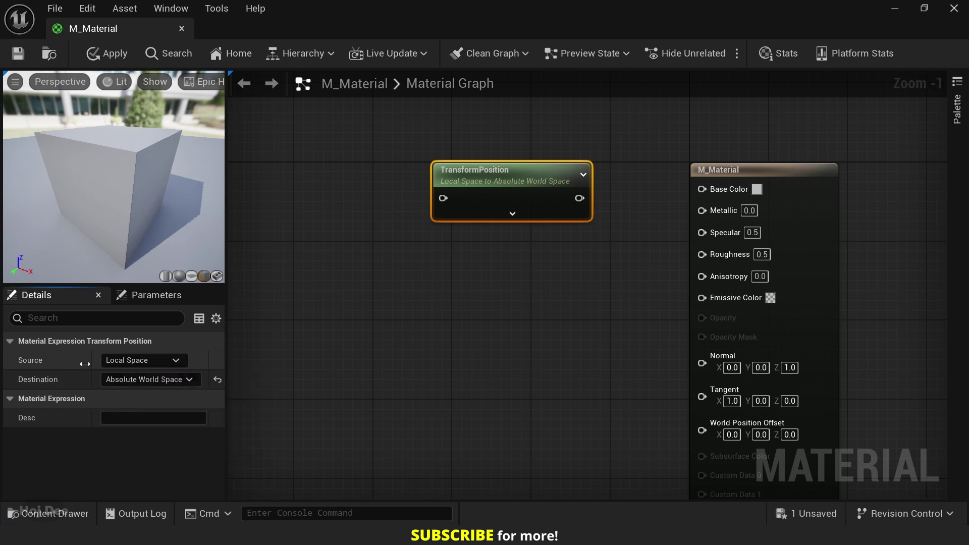
{"action": "left_click", "coordinate": [110, 364]}
{"action": "left_click", "coordinate": [154, 390]}
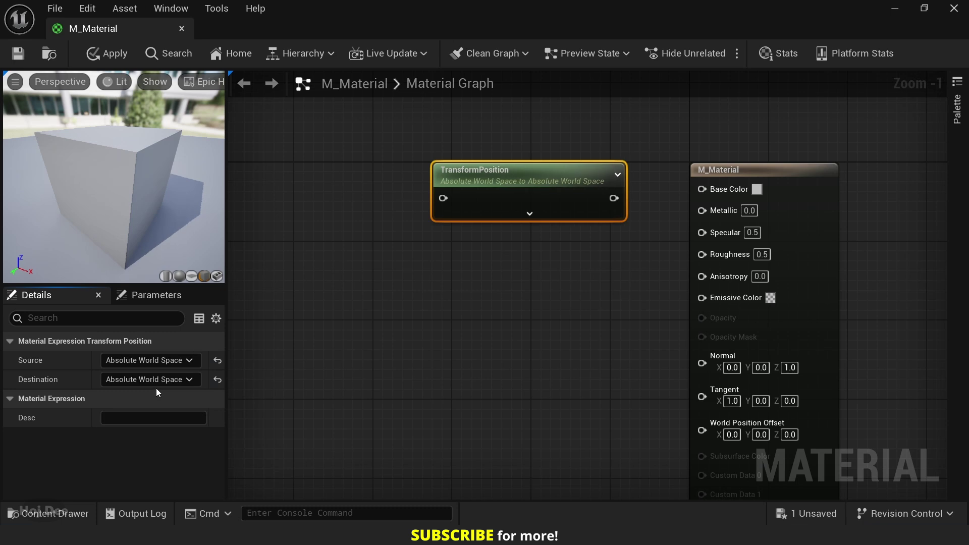
{"action": "left_click", "coordinate": [159, 383]}
{"action": "left_click", "coordinate": [156, 391]}
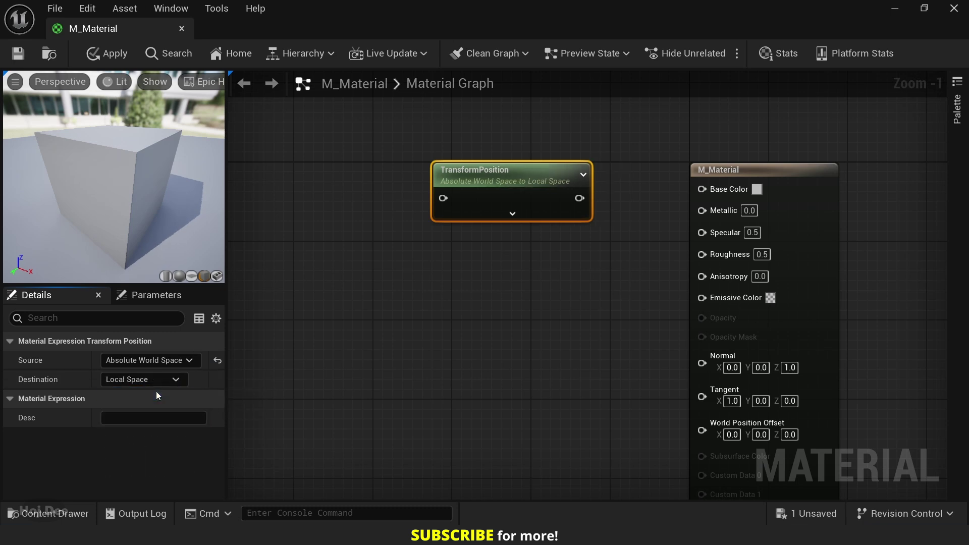
Change the Source to View Space and the Destination to Instance & Particle Space.
{"action": "left_click", "coordinate": [161, 361]}
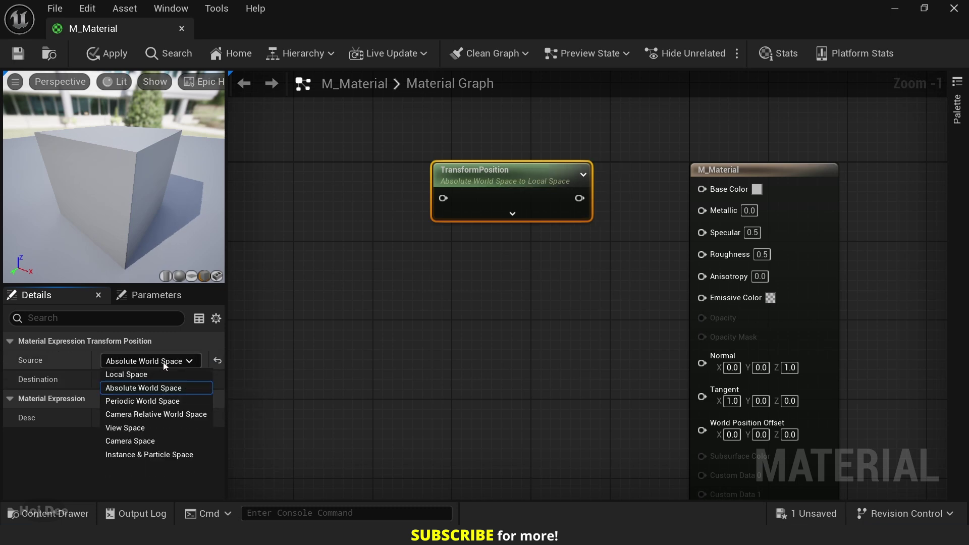
{"action": "left_click", "coordinate": [119, 428]}
{"action": "left_click", "coordinate": [138, 380]}
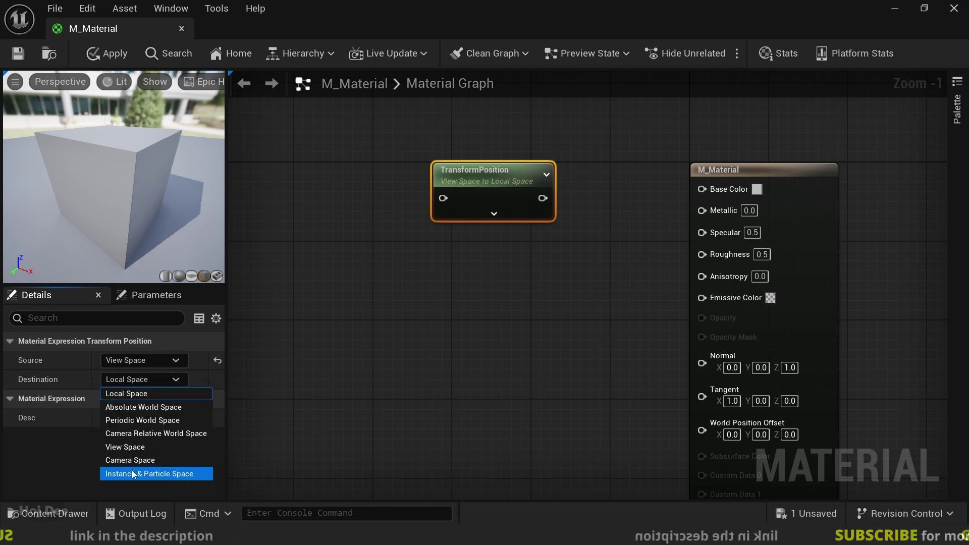
{"action": "left_click", "coordinate": [165, 475]}
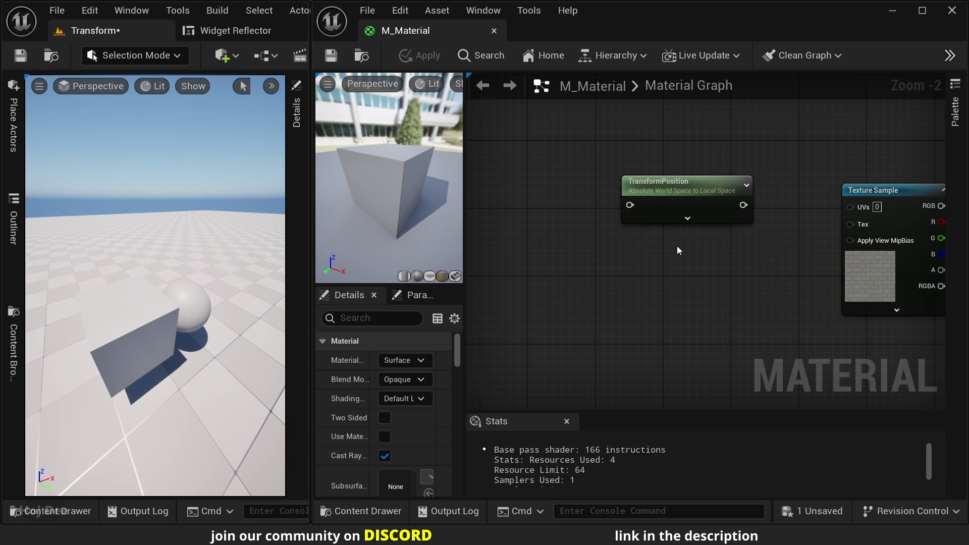
Add an Absolute World Position node from a 'world pos' search and place it beside TransformPosition.
{"action": "right_click", "coordinate": [518, 244]}
{"action": "type", "text": "world pos"}
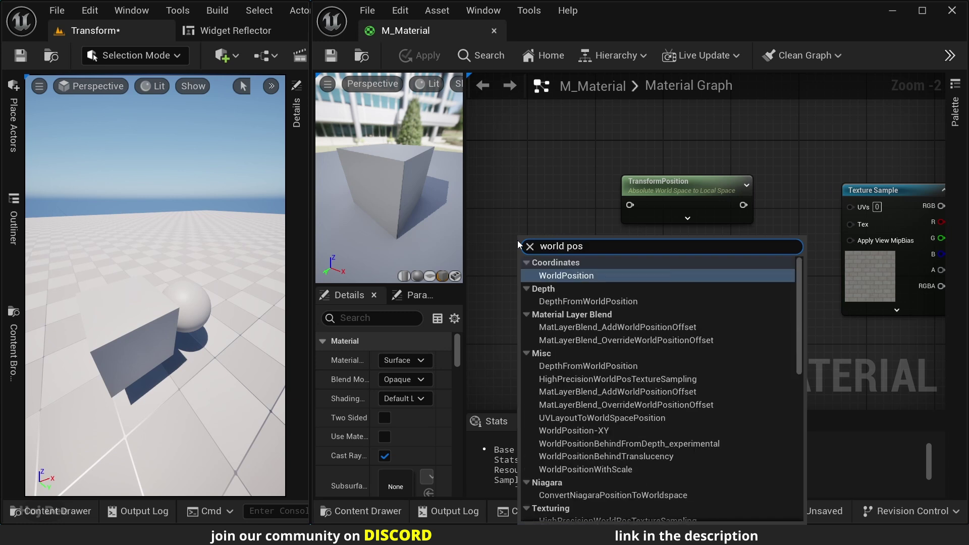
{"action": "key", "text": "Return"}
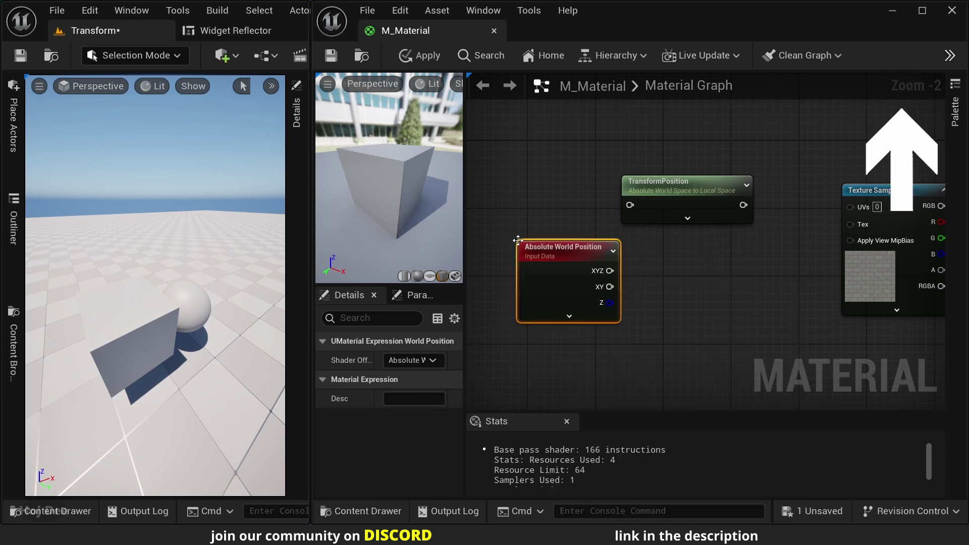
{"action": "left_click_drag", "start_coordinate": [577, 269], "coordinate": [630, 204]}
Select Absolute World Position and TransformPosition together and shift both nodes left.
{"action": "left_click", "coordinate": [656, 193]}
{"action": "right_click_drag", "start_coordinate": [617, 165], "coordinate": [502, 187]}
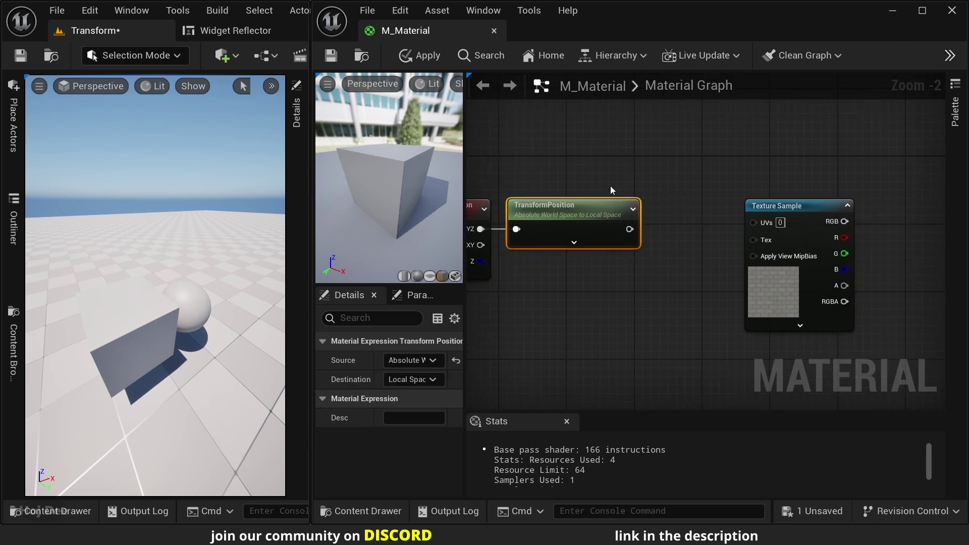
{"action": "right_click_drag", "start_coordinate": [596, 177], "coordinate": [669, 177]}
{"action": "left_click_drag", "start_coordinate": [669, 177], "coordinate": [556, 210]}
{"action": "left_click_drag", "start_coordinate": [650, 199], "coordinate": [616, 199]}
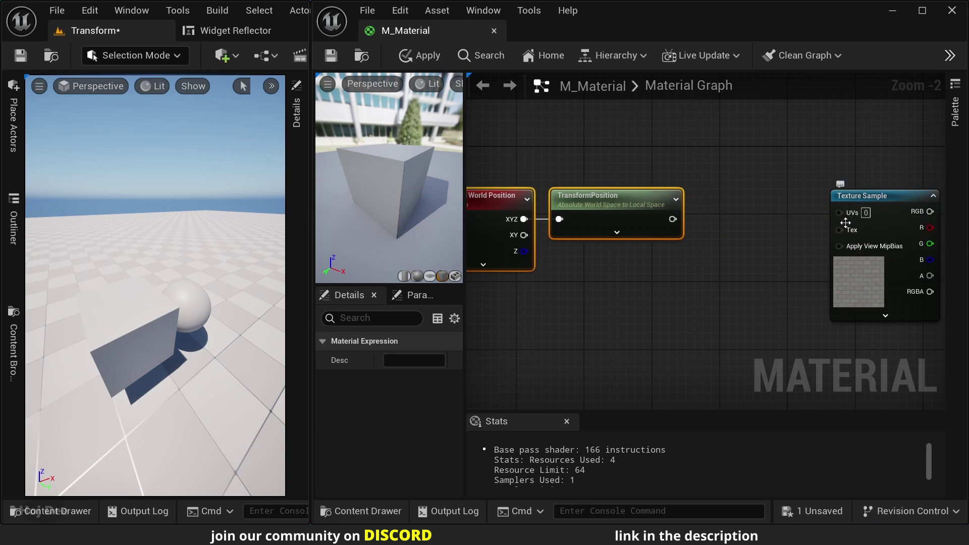
Add a Mask (R G) node off TransformPosition and wire it into the Texture Sample UVs.
{"action": "left_click_drag", "start_coordinate": [673, 219], "coordinate": [714, 216]}
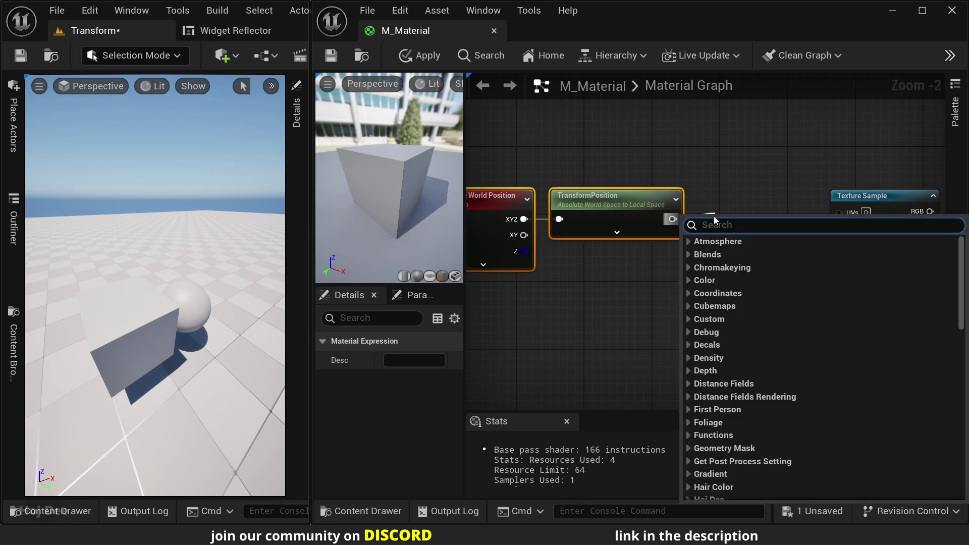
{"action": "type", "text": "mask"}
{"action": "key", "text": "Return"}
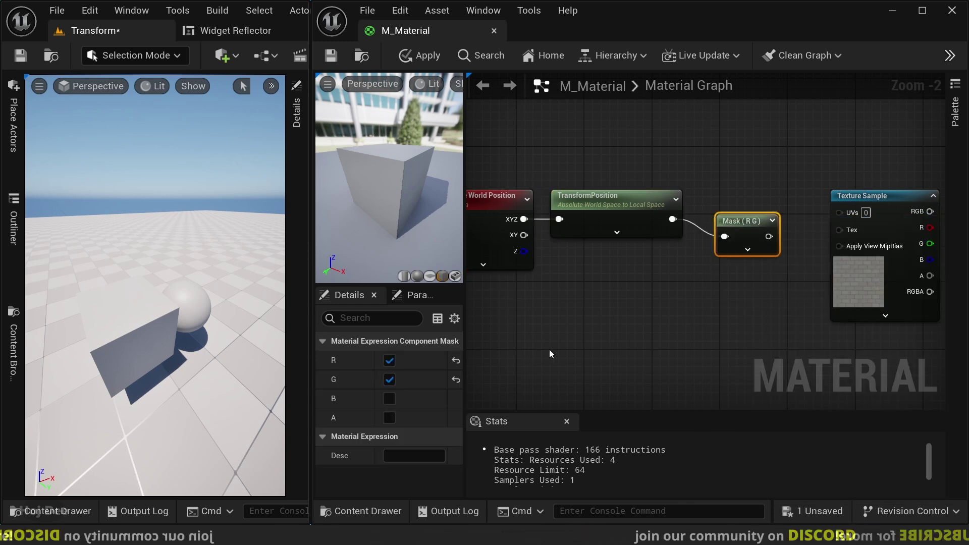
{"action": "left_click_drag", "start_coordinate": [750, 223], "coordinate": [746, 224]}
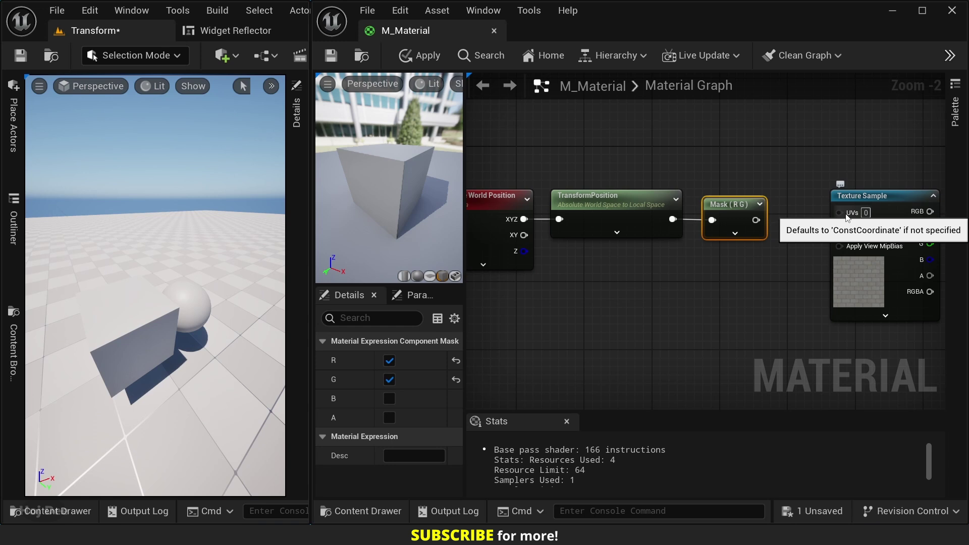
{"action": "left_click_drag", "start_coordinate": [756, 220], "coordinate": [839, 213]}
Move the Absolute World Position, TransformPosition and Mask nodes up and to the right.
{"action": "right_click_drag", "start_coordinate": [744, 181], "coordinate": [844, 183]}
{"action": "left_click_drag", "start_coordinate": [844, 183], "coordinate": [527, 280]}
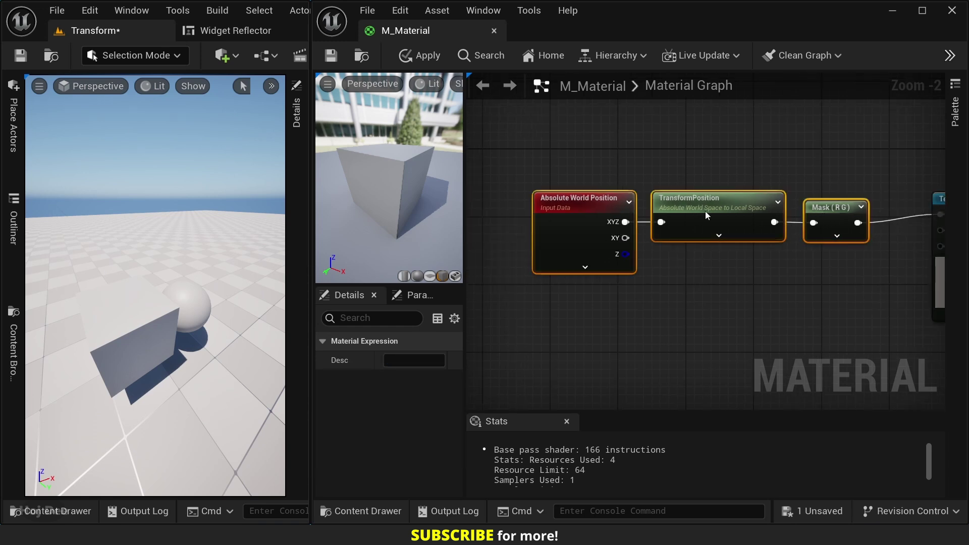
{"action": "left_click_drag", "start_coordinate": [705, 211], "coordinate": [739, 202]}
{"action": "left_click", "coordinate": [791, 163]}
Connect the Texture Sample RGB output to M_Material's Base Color.
{"action": "right_click_drag", "start_coordinate": [791, 163], "coordinate": [706, 177]}
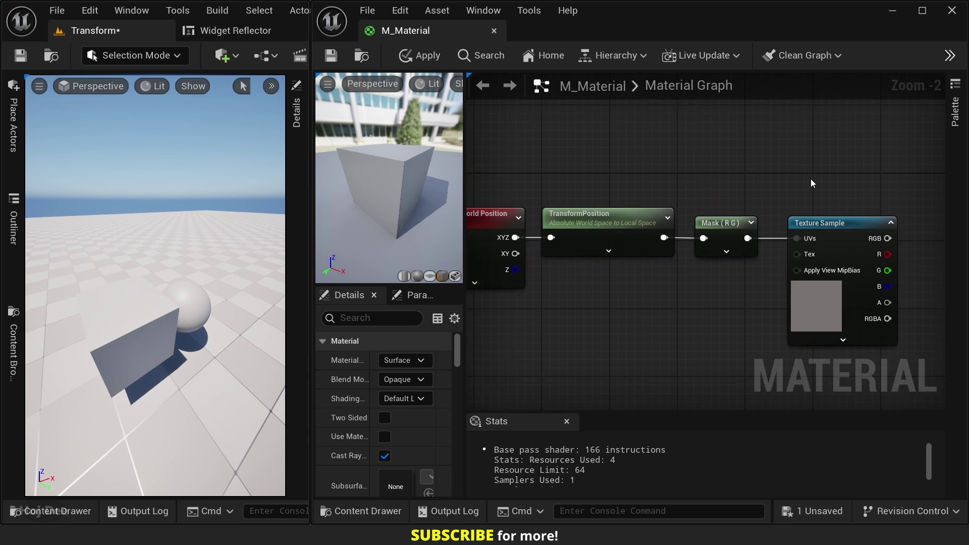
{"action": "right_click_drag", "start_coordinate": [809, 180], "coordinate": [510, 192]}
{"action": "left_click_drag", "start_coordinate": [582, 248], "coordinate": [792, 206]}
{"action": "right_click_drag", "start_coordinate": [722, 206], "coordinate": [491, 132]}
Apply the material and fly the level camera to show the box, sphere and floor.
{"action": "left_click", "coordinate": [337, 59]}
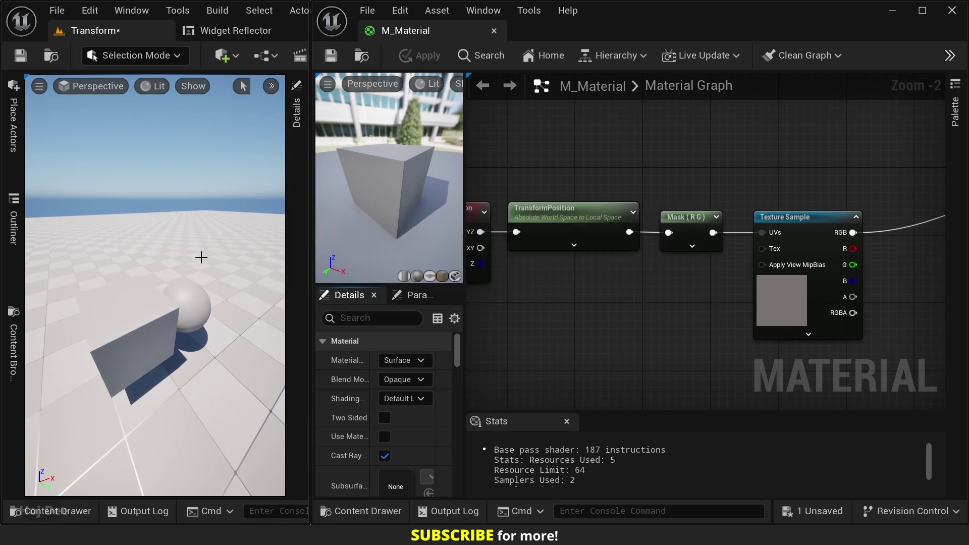
{"action": "left_click_drag", "start_coordinate": [201, 256], "coordinate": [201, 185]}
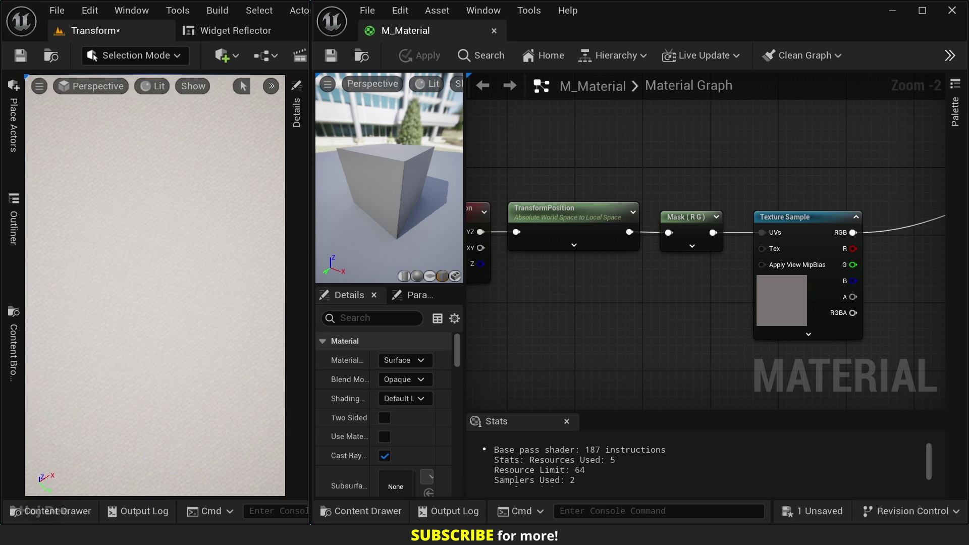
{"action": "left_click_drag", "start_coordinate": [201, 184], "coordinate": [202, 171]}
Move Absolute World Position and TransformPosition left to make room before the Mask.
{"action": "right_click_drag", "start_coordinate": [544, 287], "coordinate": [660, 299]}
{"action": "left_click_drag", "start_coordinate": [687, 182], "coordinate": [606, 252]}
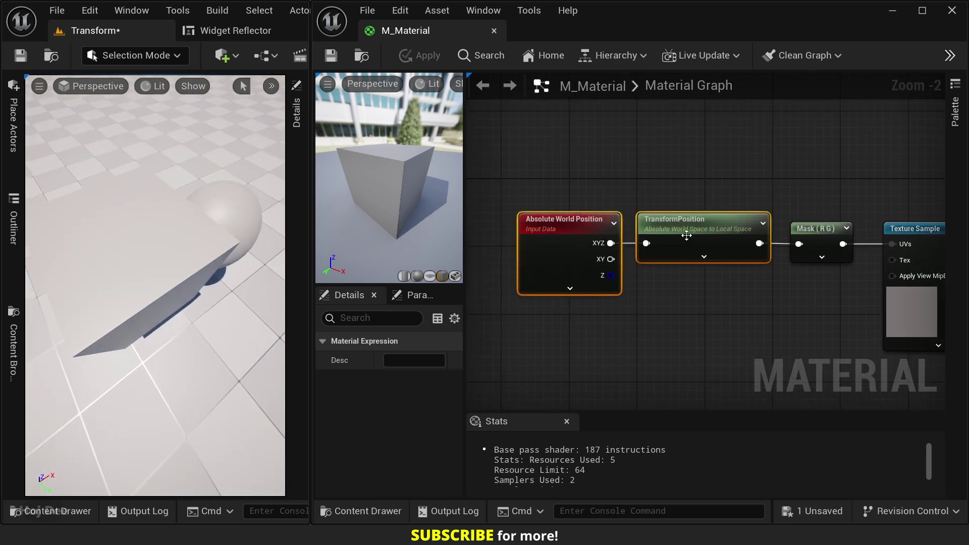
{"action": "left_click_drag", "start_coordinate": [718, 234], "coordinate": [557, 233]}
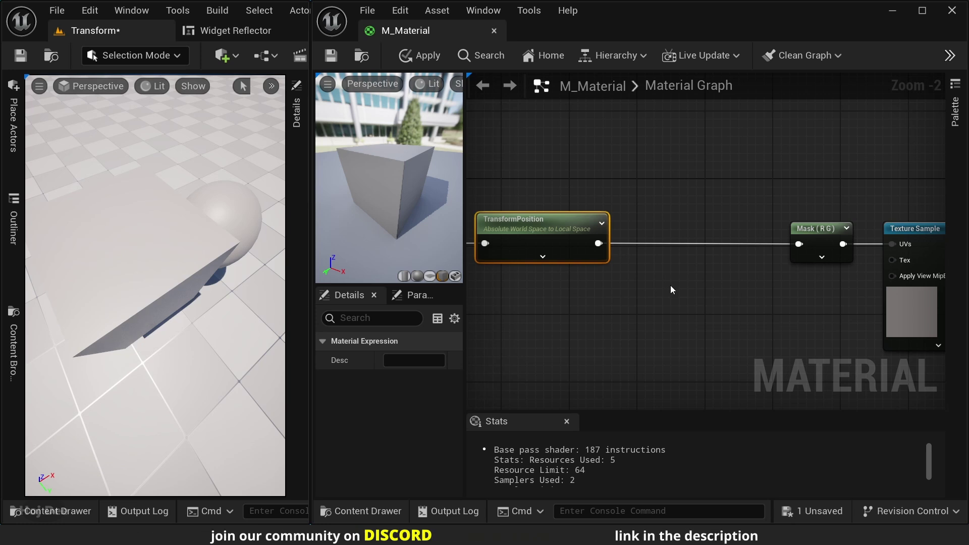
Insert a Multiply between TransformPosition (into A) and the Mask, with B set to 0.01.
{"action": "left_click", "coordinate": [644, 268]}
{"action": "left_click_drag", "start_coordinate": [671, 276], "coordinate": [671, 228]}
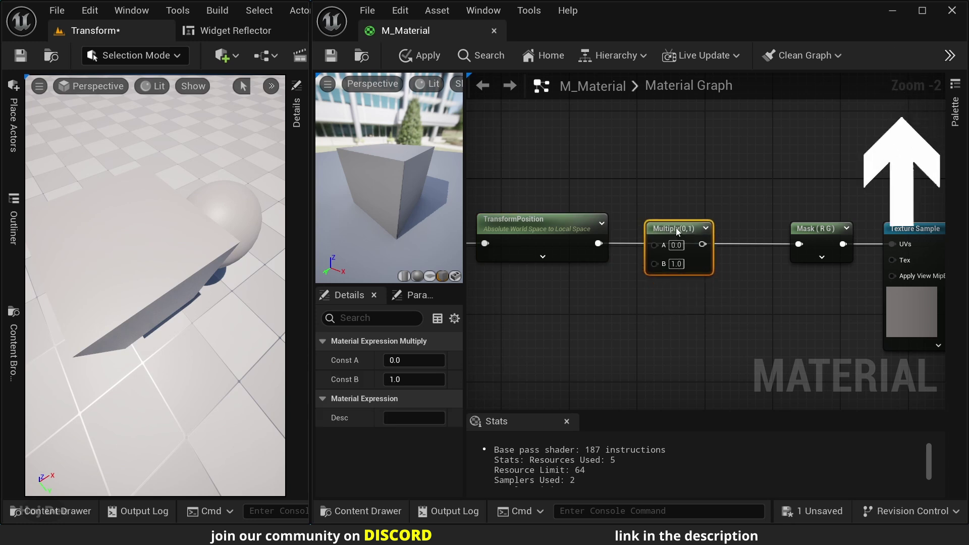
{"action": "left_click_drag", "start_coordinate": [598, 243], "coordinate": [800, 244]}
{"action": "left_click", "coordinate": [677, 261]}
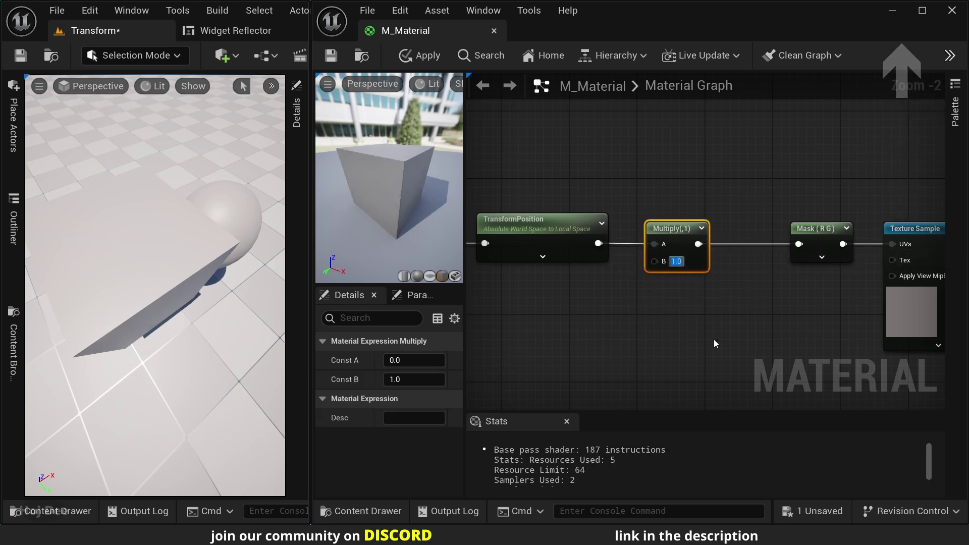
{"action": "type", "text": "0.01"}
{"action": "key", "text": "Return"}
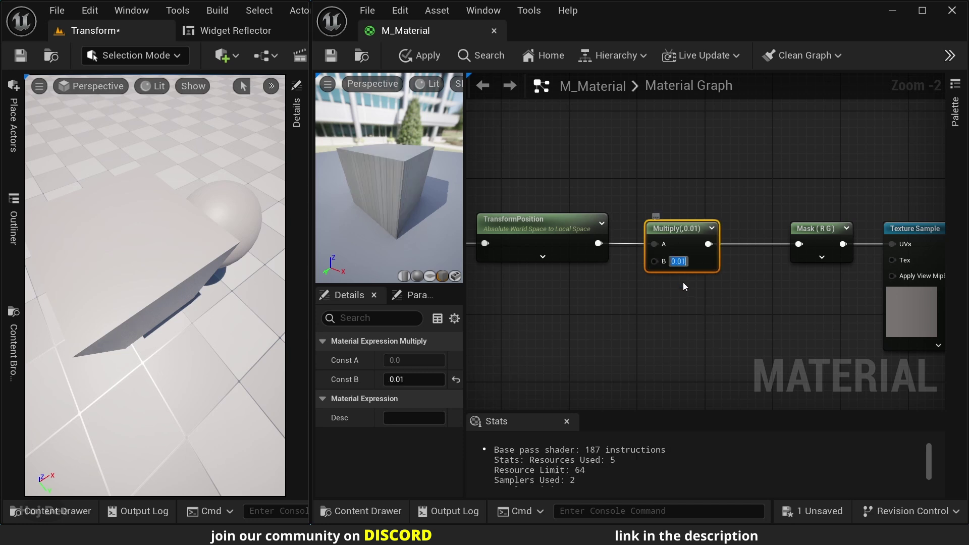
Apply the material and select the cube in the level.
{"action": "left_click", "coordinate": [421, 55]}
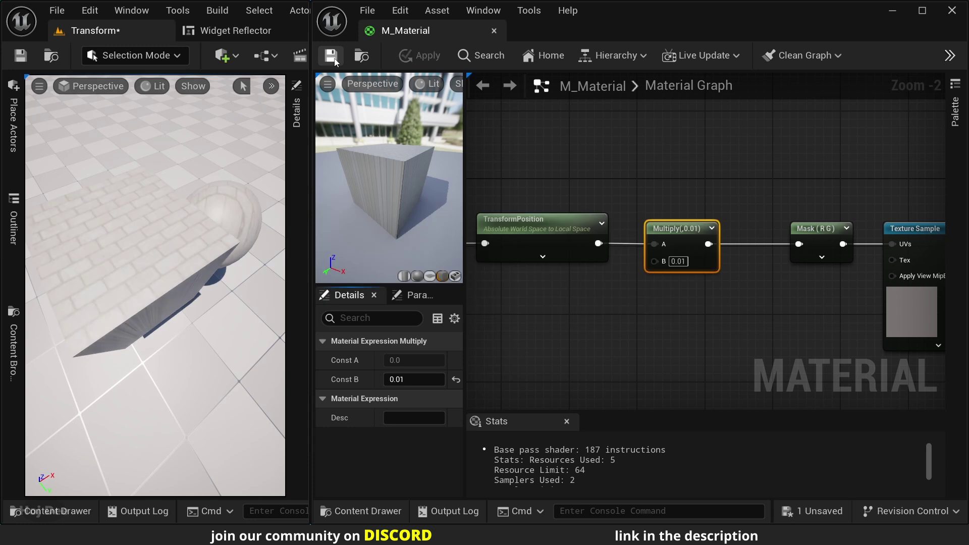
{"action": "scroll", "coordinate": [172, 233], "scroll_direction": "down", "scroll_amount": 6}
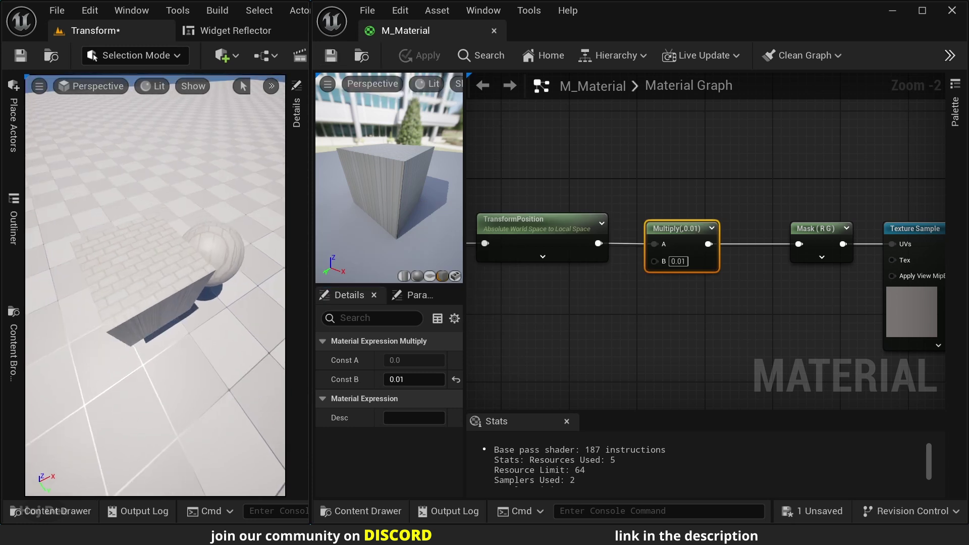
{"action": "left_click", "coordinate": [158, 274]}
Slide and focus the cube, then wire Absolute World Position XYZ directly into Multiply A.
{"action": "left_click_drag", "start_coordinate": [181, 263], "coordinate": [128, 296]}
{"action": "key", "text": "f"}
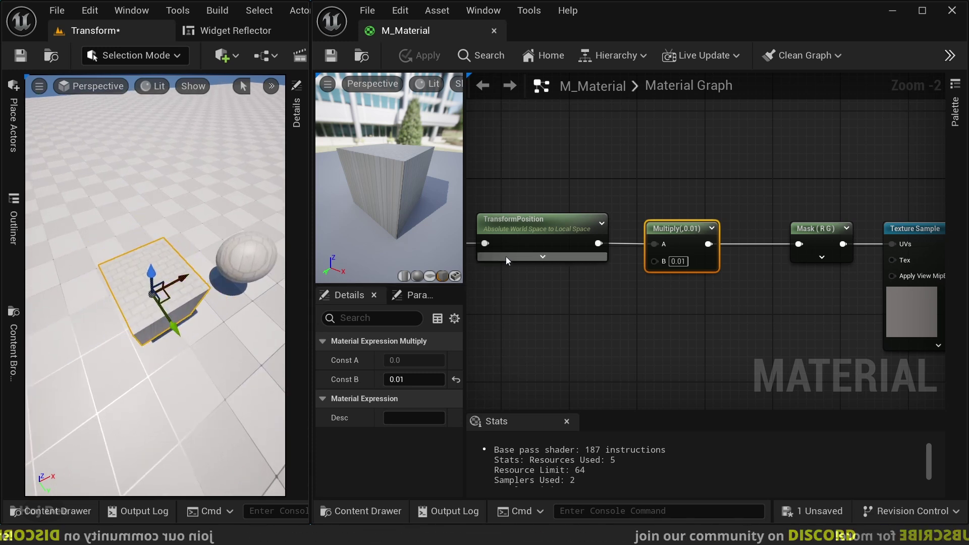
{"action": "right_click_drag", "start_coordinate": [505, 303], "coordinate": [633, 322]}
{"action": "left_click_drag", "start_coordinate": [617, 283], "coordinate": [619, 230]}
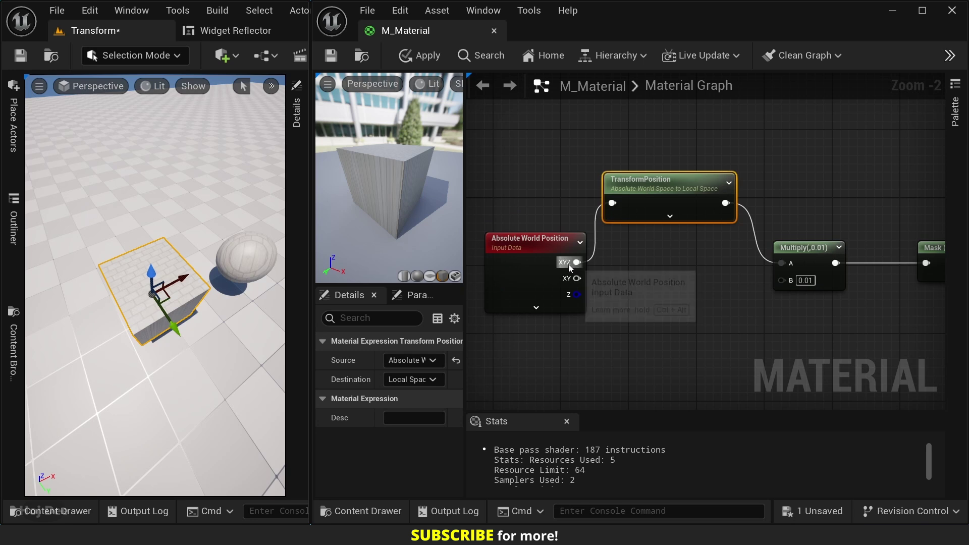
{"action": "left_click_drag", "start_coordinate": [576, 262], "coordinate": [787, 262]}
Apply the material and move the cube to confirm the texture stays fixed.
{"action": "left_click", "coordinate": [338, 56]}
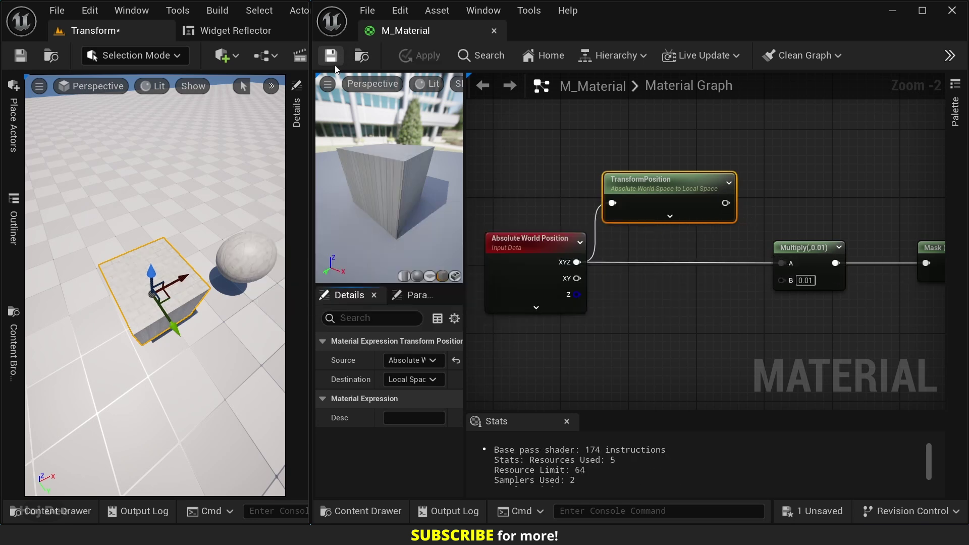
{"action": "right_click_drag", "start_coordinate": [169, 298], "coordinate": [137, 302]}
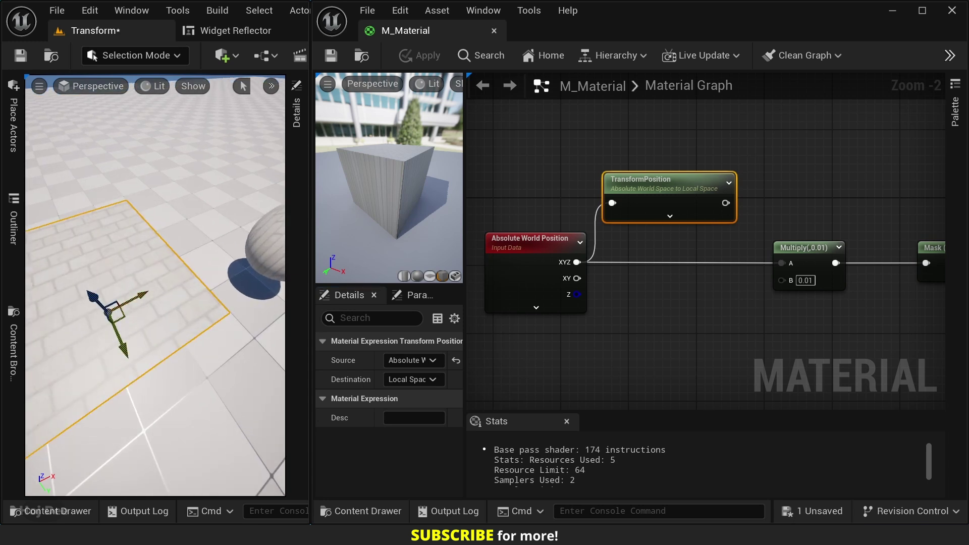
{"action": "left_click_drag", "start_coordinate": [120, 315], "coordinate": [154, 305]}
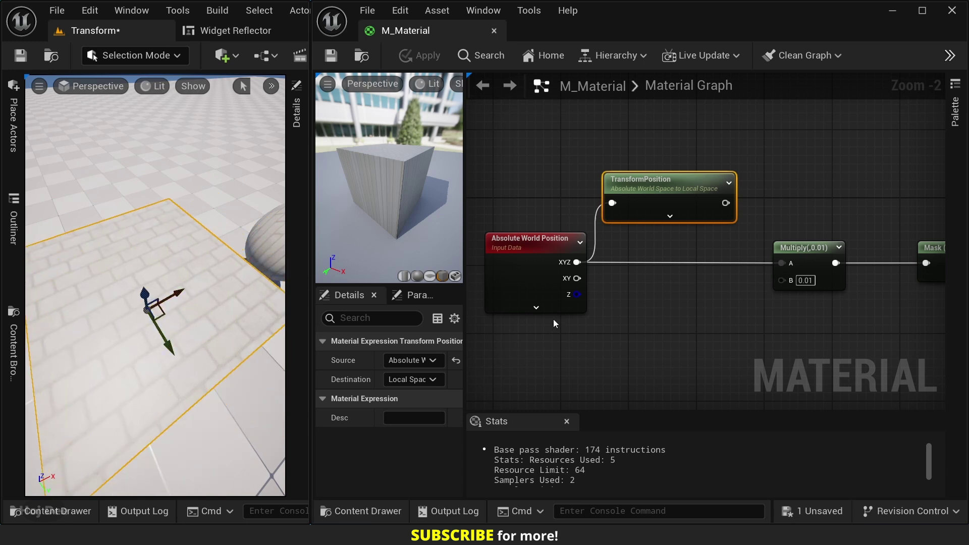
Set TransformPosition's destination to Local Space and wire its output into Multiply A.
{"action": "right_click_drag", "start_coordinate": [566, 319], "coordinate": [598, 334]}
{"action": "scroll", "coordinate": [621, 254], "scroll_direction": "up", "scroll_amount": 2}
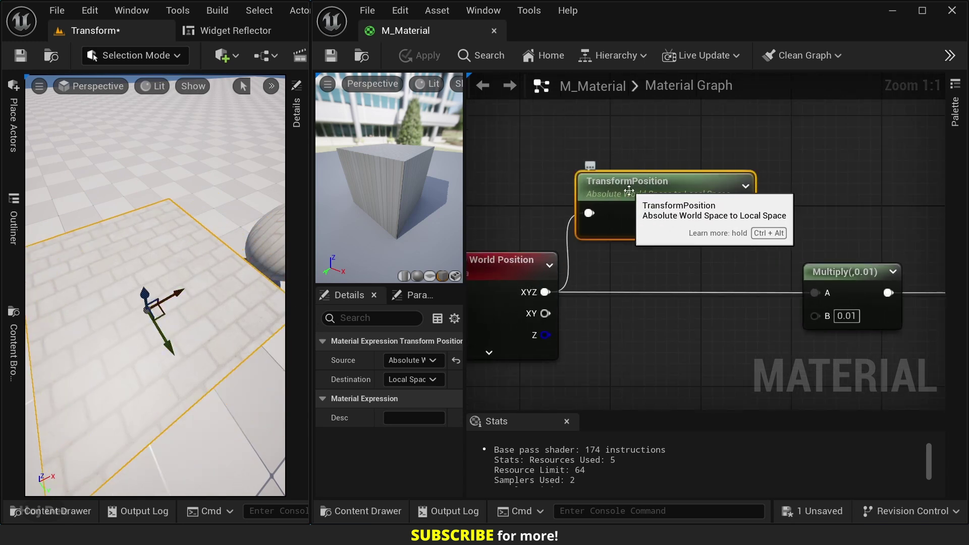
{"action": "left_click_drag", "start_coordinate": [465, 376], "coordinate": [537, 366]}
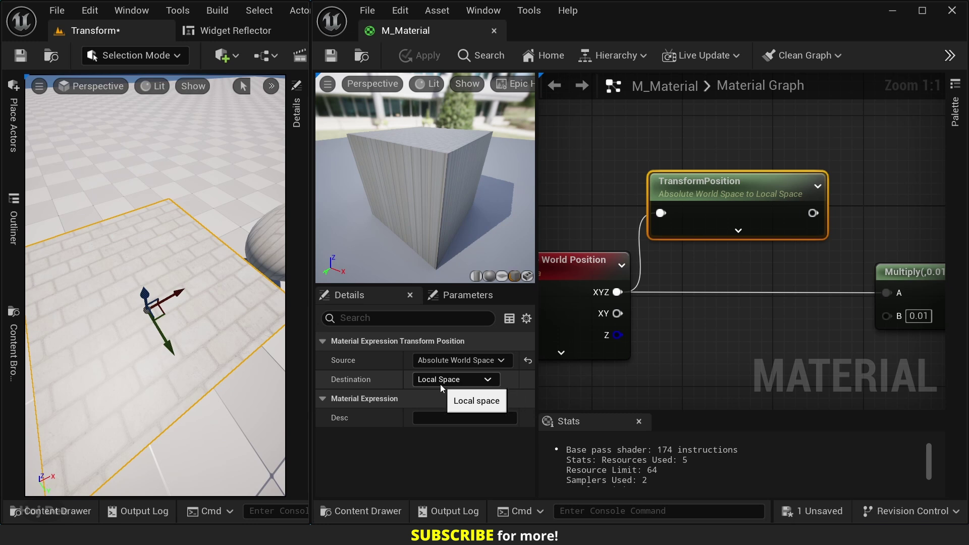
{"action": "right_click_drag", "start_coordinate": [754, 338], "coordinate": [713, 328]}
{"action": "scroll", "coordinate": [713, 329], "scroll_direction": "down", "scroll_amount": 3}
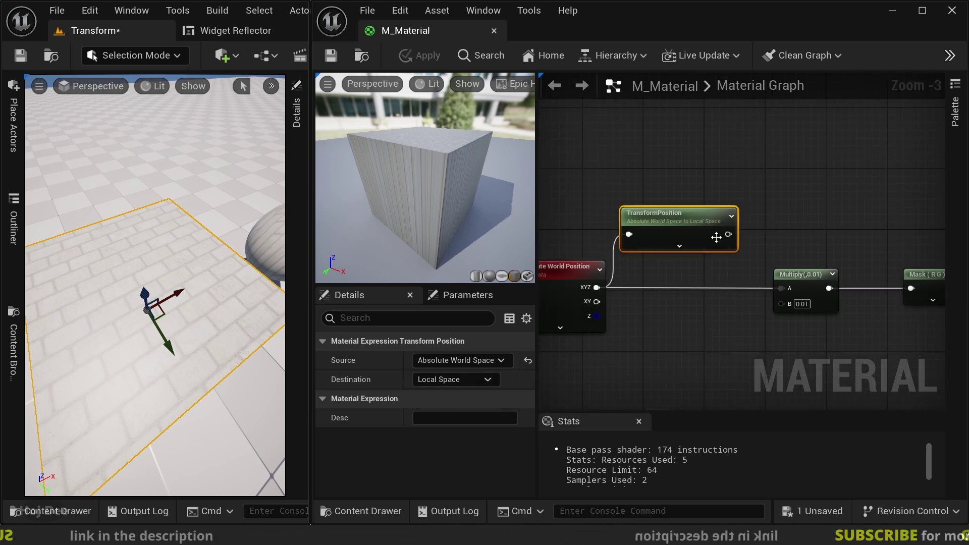
{"action": "left_click_drag", "start_coordinate": [729, 235], "coordinate": [786, 290]}
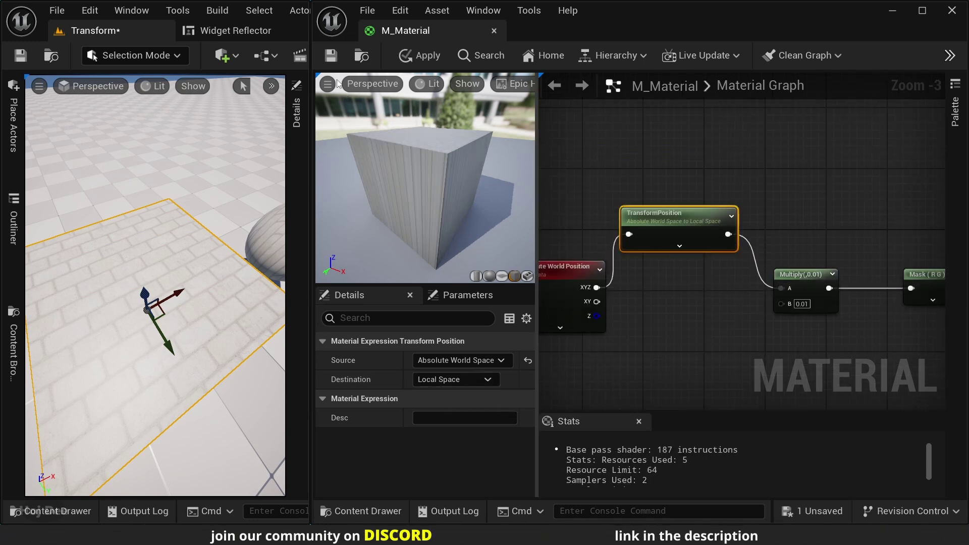
Save the material, move the cube up and down, and switch to rotate mode.
{"action": "left_click", "coordinate": [336, 59]}
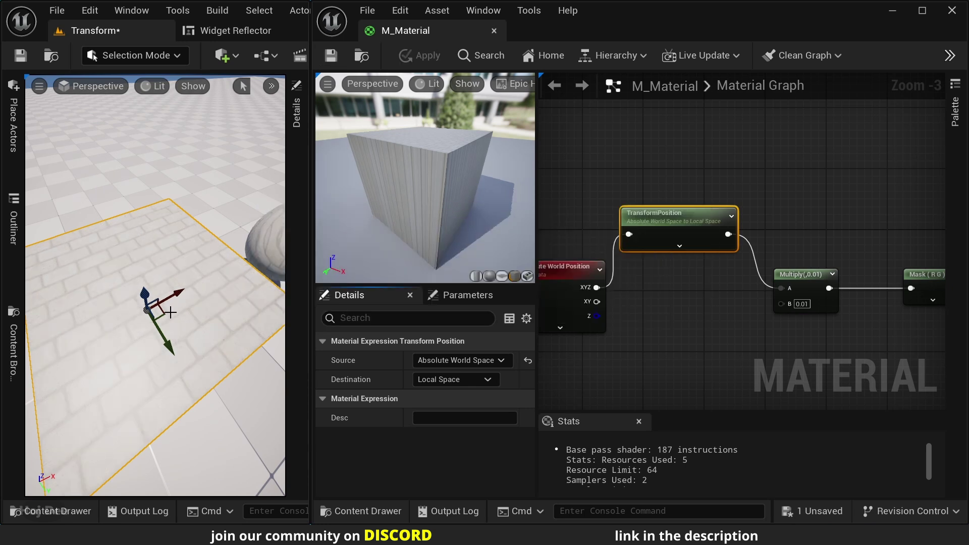
{"action": "left_click_drag", "start_coordinate": [167, 315], "coordinate": [182, 190]}
{"action": "key", "text": "e"}
Rotate the cube by -60 degrees and pull the view back to reveal the sphere.
{"action": "right_click_drag", "start_coordinate": [182, 190], "coordinate": [184, 187]}
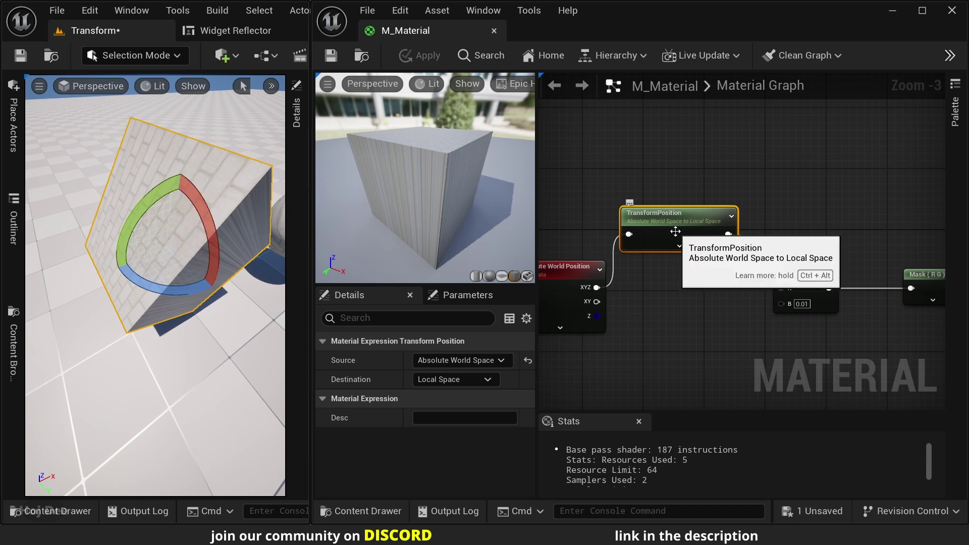
{"action": "left_click_drag", "start_coordinate": [121, 237], "coordinate": [181, 272]}
{"action": "right_click_drag", "start_coordinate": [182, 273], "coordinate": [197, 166]}
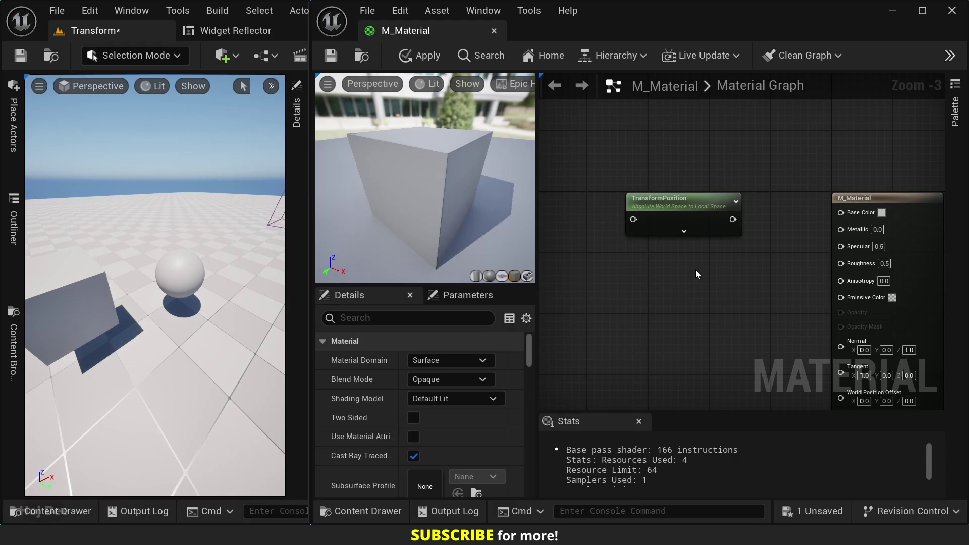
Add a CameraPositionWS node, deleting the CameraOffset node added by mistake.
{"action": "right_click_drag", "start_coordinate": [696, 274], "coordinate": [831, 256]}
{"action": "right_click", "coordinate": [663, 273]}
{"action": "type", "text": "camera"}
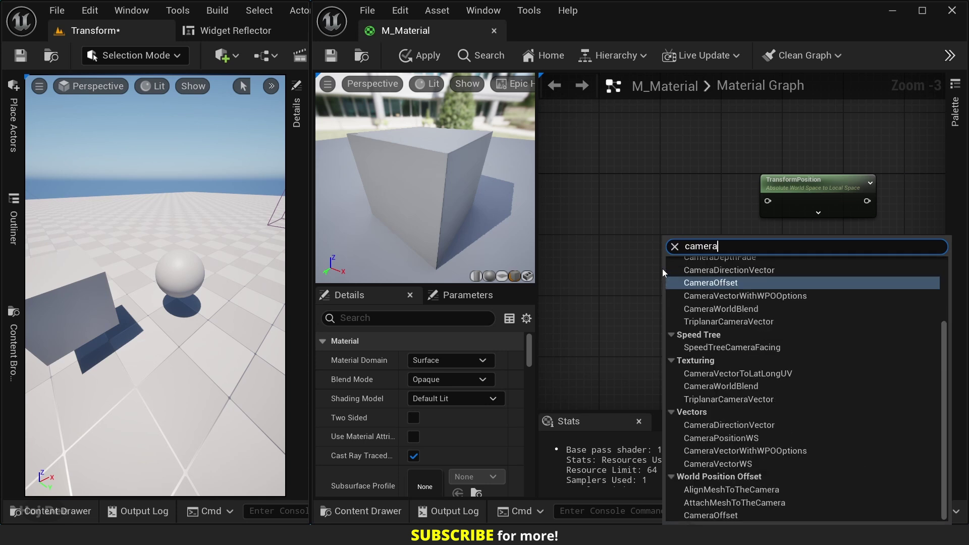
{"action": "type", "text": " pos"}
{"action": "key", "text": "Return"}
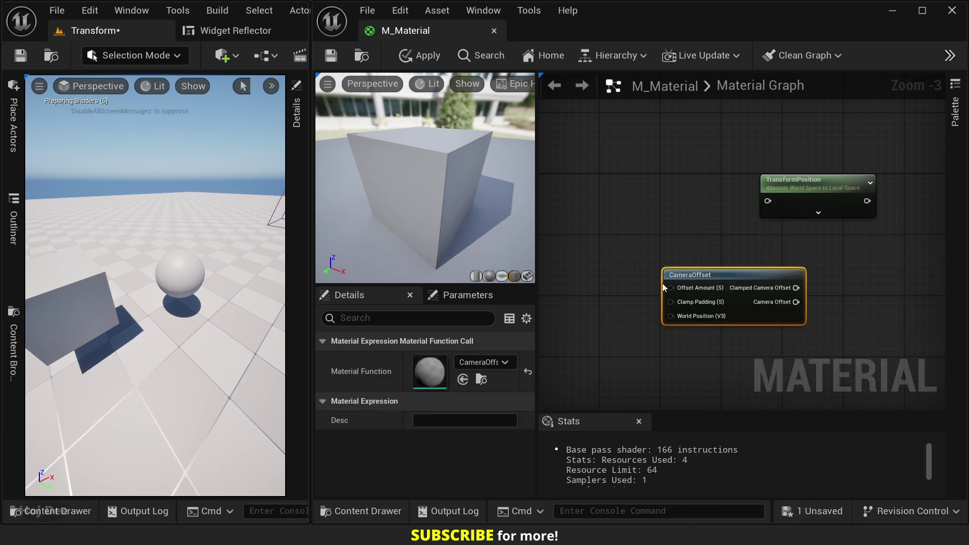
{"action": "key", "text": "Delete"}
{"action": "right_click", "coordinate": [643, 284]}
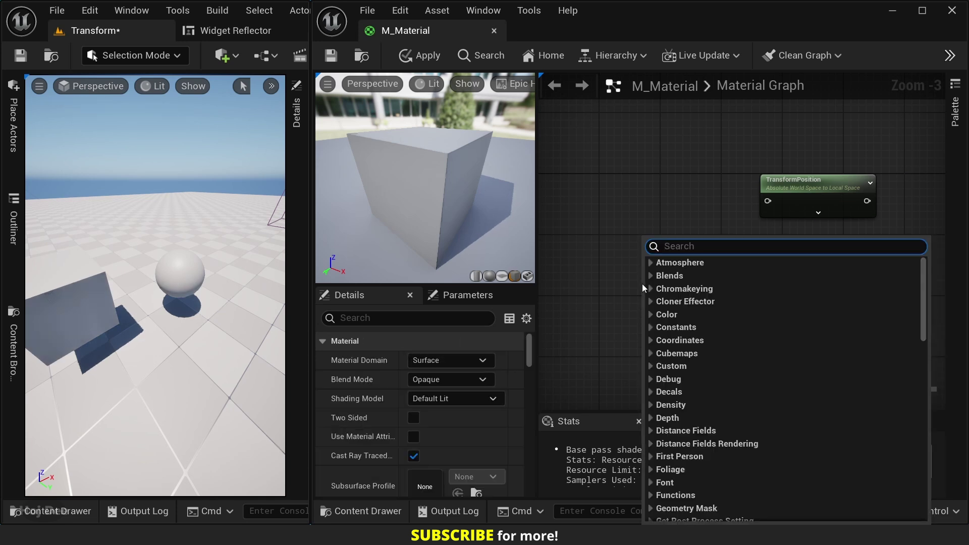
{"action": "type", "text": "camerapos"}
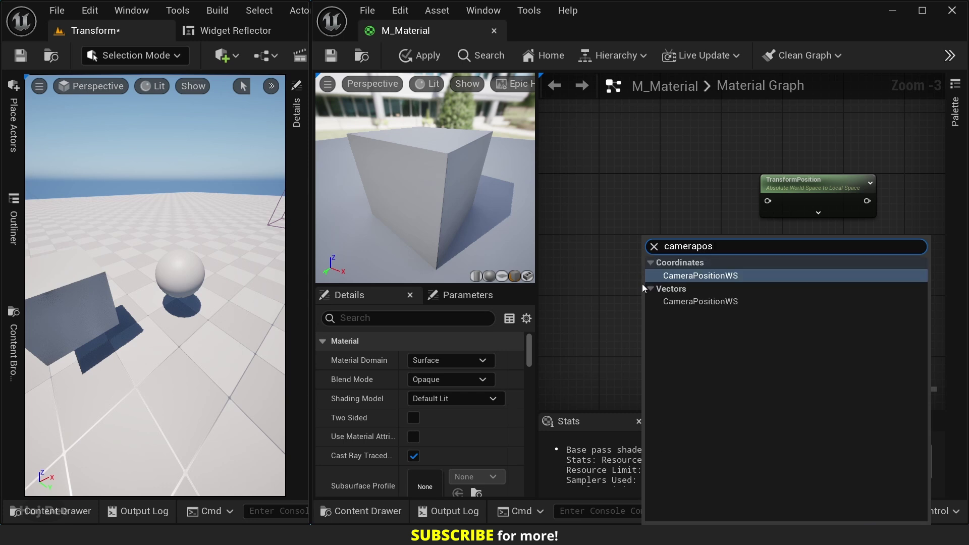
{"action": "key", "text": "Return"}
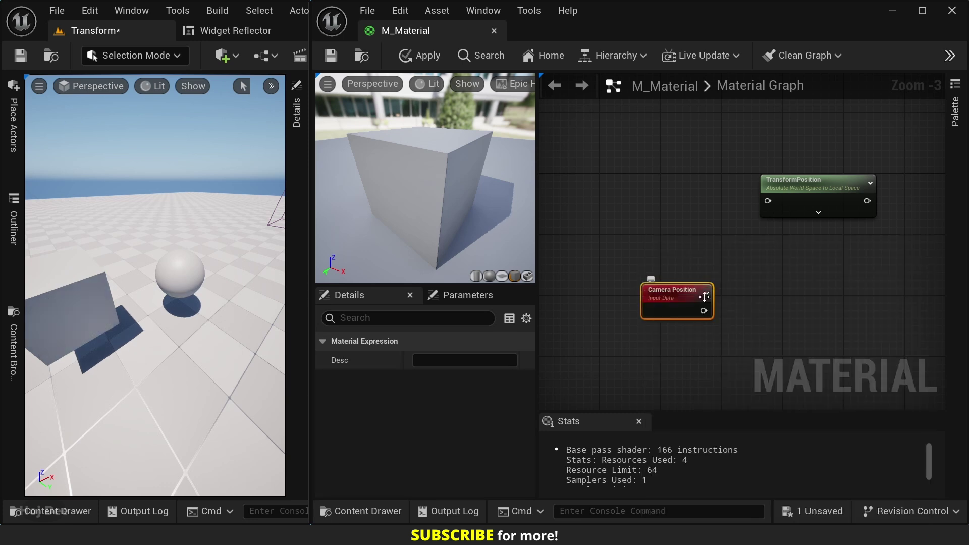
Wire Camera Position into TransformPosition's input and arrange the two nodes together.
{"action": "scroll", "coordinate": [716, 273], "scroll_direction": "up", "scroll_amount": 2}
{"action": "left_click_drag", "start_coordinate": [808, 151], "coordinate": [783, 272]}
{"action": "right_click_drag", "start_coordinate": [743, 287], "coordinate": [690, 287]}
{"action": "left_click_drag", "start_coordinate": [647, 310], "coordinate": [692, 306]}
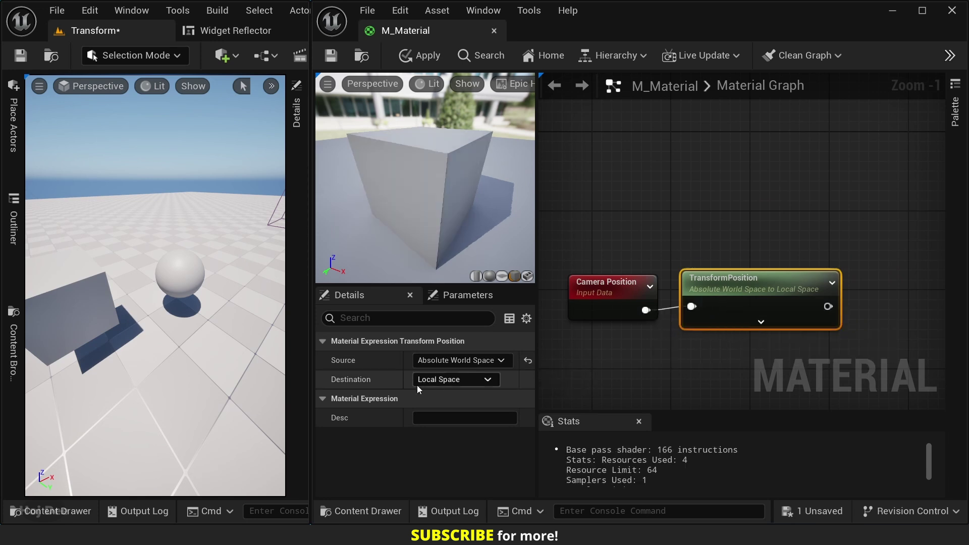
{"action": "right_click_drag", "start_coordinate": [686, 291], "coordinate": [630, 281]}
{"action": "left_click_drag", "start_coordinate": [629, 280], "coordinate": [591, 286]}
{"action": "scroll", "coordinate": [644, 229], "scroll_direction": "down", "scroll_amount": 2}
{"action": "right_click_drag", "start_coordinate": [764, 283], "coordinate": [632, 242]}
Add a ComponentMask off TransformPosition with only the B channel enabled.
{"action": "left_click_drag", "start_coordinate": [652, 266], "coordinate": [710, 275]}
{"action": "type", "text": "mask"}
{"action": "key", "text": "Return"}
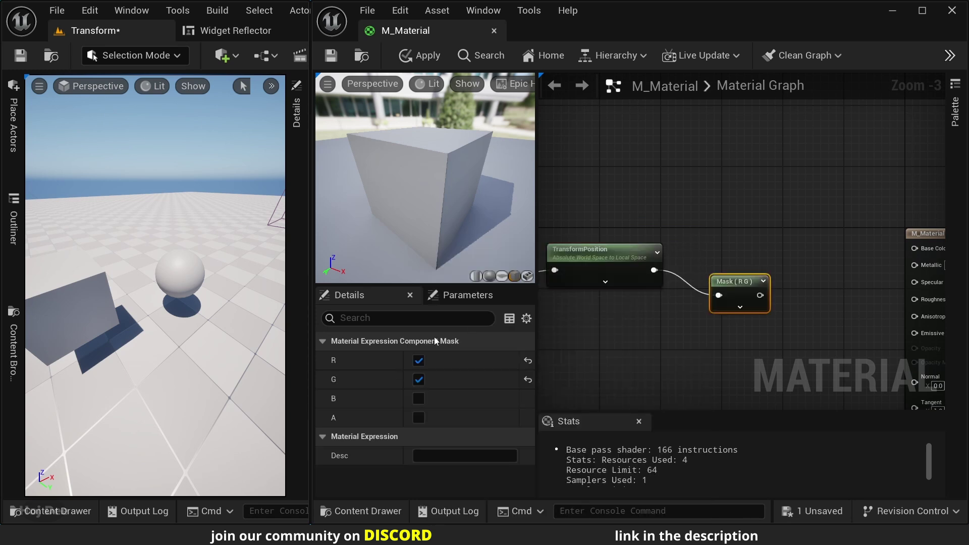
{"action": "left_click", "coordinate": [419, 361]}
{"action": "left_click", "coordinate": [419, 379]}
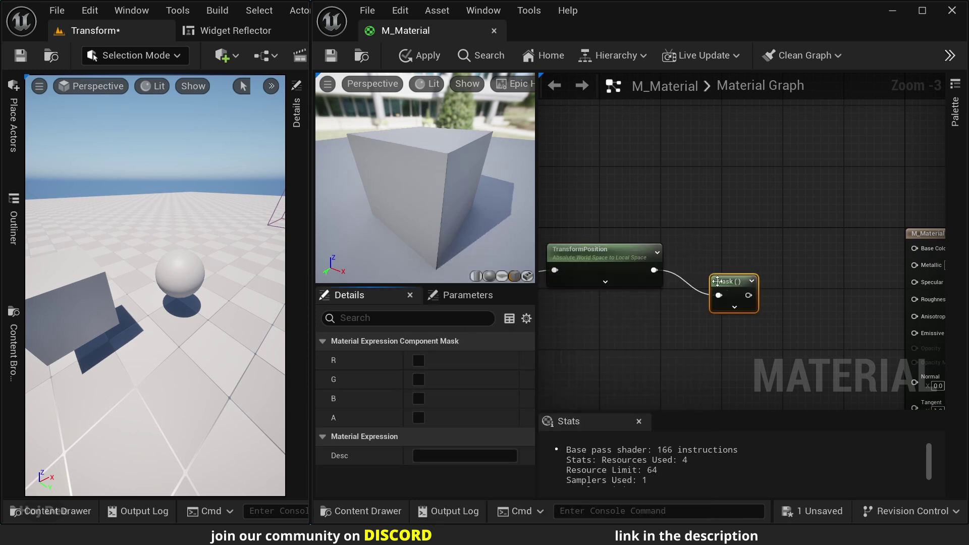
{"action": "left_click_drag", "start_coordinate": [718, 281], "coordinate": [694, 258]}
{"action": "left_click", "coordinate": [419, 399]}
Connect the Mask (B) output to M_Material's Base Color.
{"action": "scroll", "coordinate": [684, 206], "scroll_direction": "up", "scroll_amount": 2}
{"action": "right_click_drag", "start_coordinate": [690, 235], "coordinate": [648, 235]}
{"action": "left_click_drag", "start_coordinate": [595, 256], "coordinate": [835, 225]}
{"action": "right_click_drag", "start_coordinate": [595, 199], "coordinate": [726, 161]}
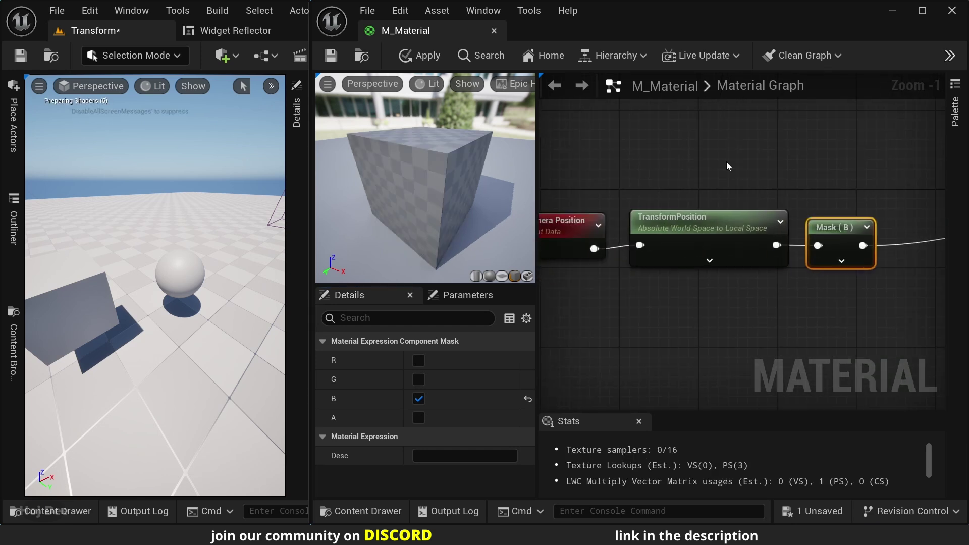
Save the material and turn the level view toward the cube and sphere.
{"action": "left_click", "coordinate": [331, 56]}
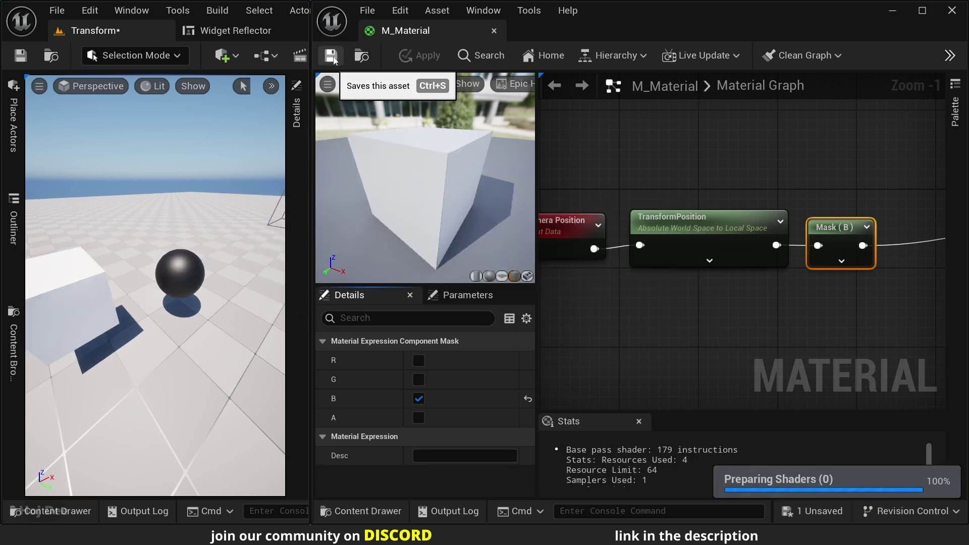
{"action": "right_click_drag", "start_coordinate": [124, 268], "coordinate": [123, 268]}
{"action": "right_click_drag", "start_coordinate": [216, 294], "coordinate": [216, 294]}
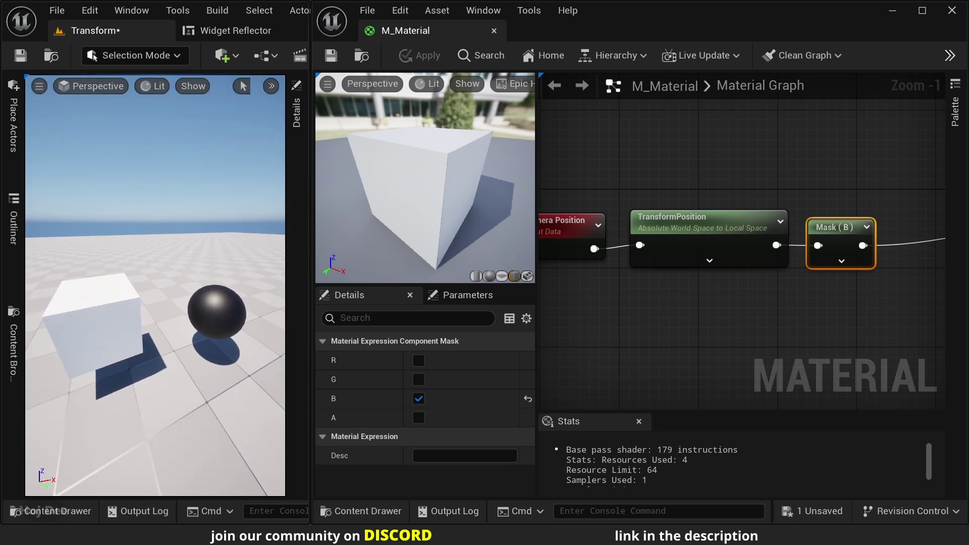
Select the sphere, then the cube, showing each one's properties, and pull the view back.
{"action": "left_click", "coordinate": [238, 316]}
{"action": "left_click", "coordinate": [297, 112]}
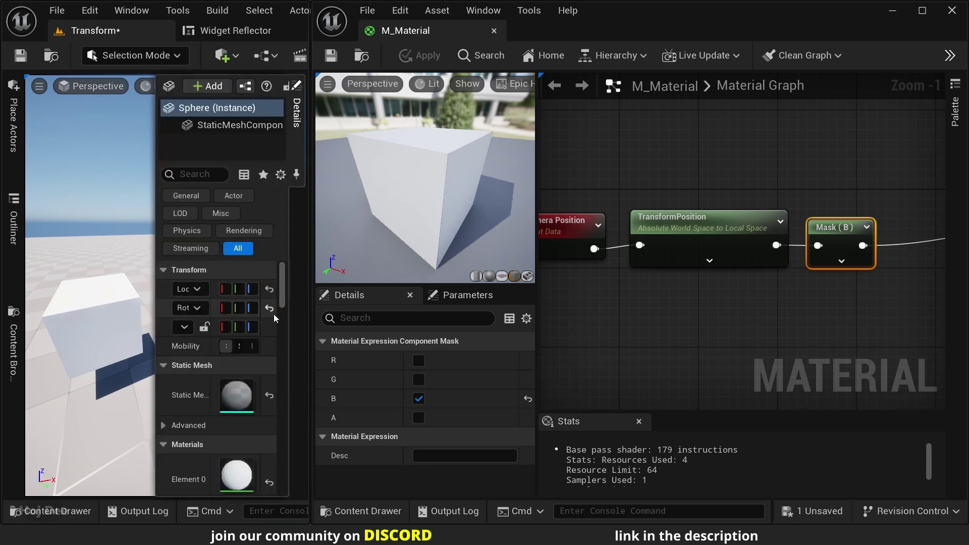
{"action": "left_click", "coordinate": [129, 299]}
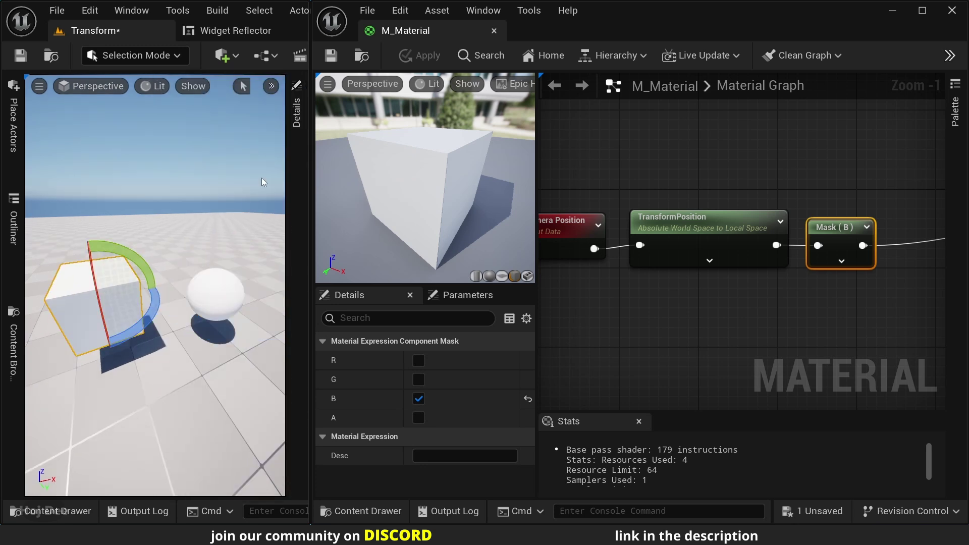
{"action": "left_click", "coordinate": [297, 112]}
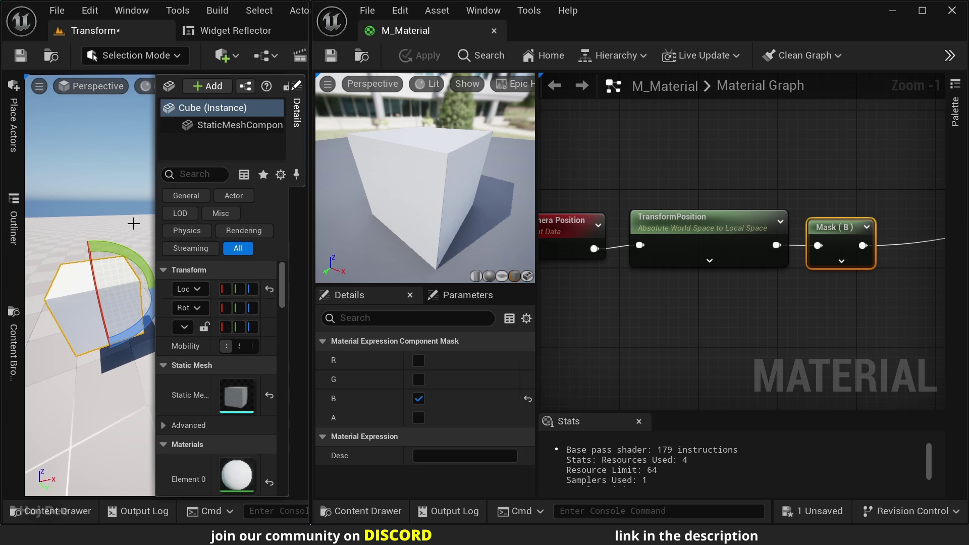
{"action": "right_click_drag", "start_coordinate": [130, 218], "coordinate": [119, 159]}
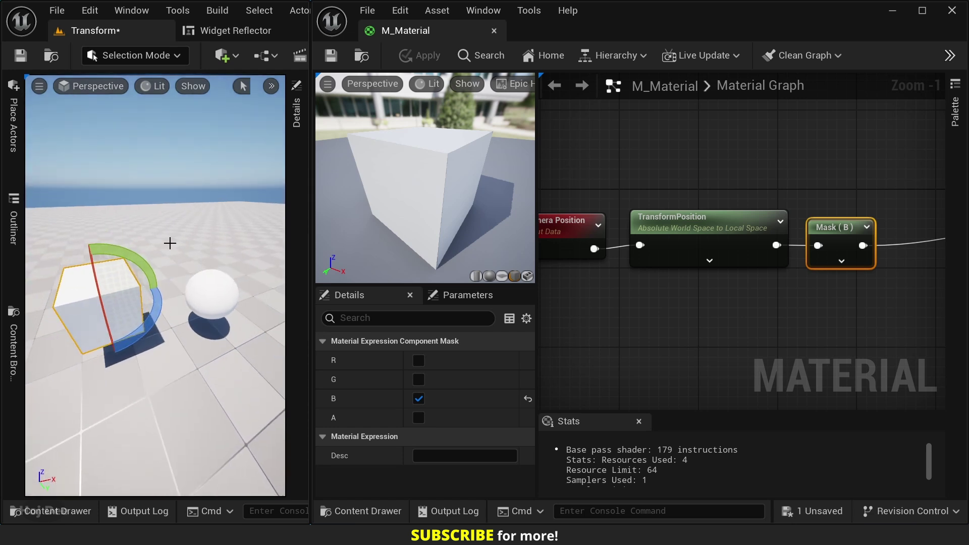
Rearrange the Camera Position, TransformPosition and Mask nodes to make room after the Mask.
{"action": "scroll", "coordinate": [623, 201], "scroll_direction": "down", "scroll_amount": 1}
{"action": "left_click_drag", "start_coordinate": [839, 169], "coordinate": [563, 254]}
{"action": "right_click_drag", "start_coordinate": [757, 187], "coordinate": [691, 182]}
{"action": "left_click", "coordinate": [697, 182]}
{"action": "scroll", "coordinate": [756, 270], "scroll_direction": "up", "scroll_amount": 2}
{"action": "right_click_drag", "start_coordinate": [756, 269], "coordinate": [677, 262]}
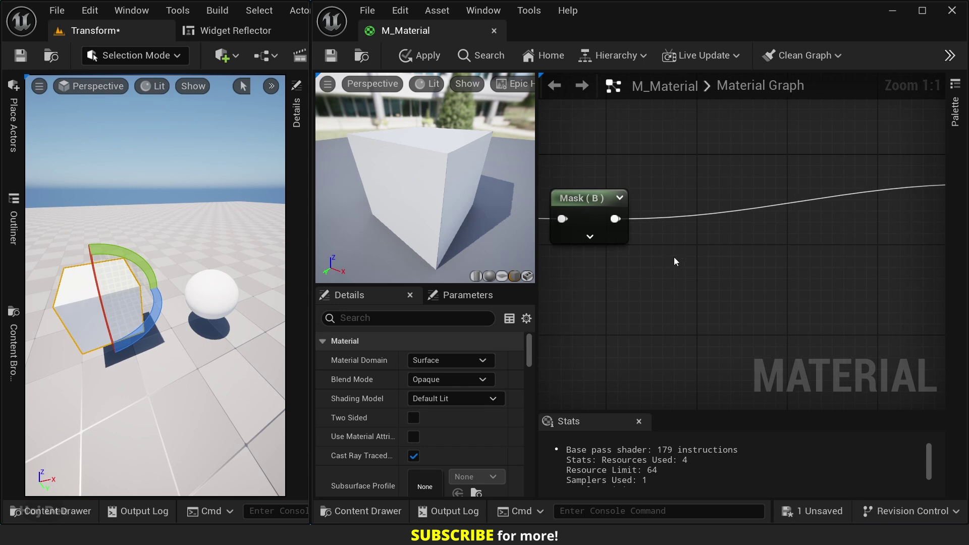
Add a Multiply beside the Mask, feeding Mask (B) into A with B set to 0.01.
{"action": "left_click", "coordinate": [692, 243]}
{"action": "left_click_drag", "start_coordinate": [729, 255], "coordinate": [698, 203]}
{"action": "left_click_drag", "start_coordinate": [625, 215], "coordinate": [677, 221]}
{"action": "left_click", "coordinate": [711, 243]}
{"action": "type", "text": "0"}
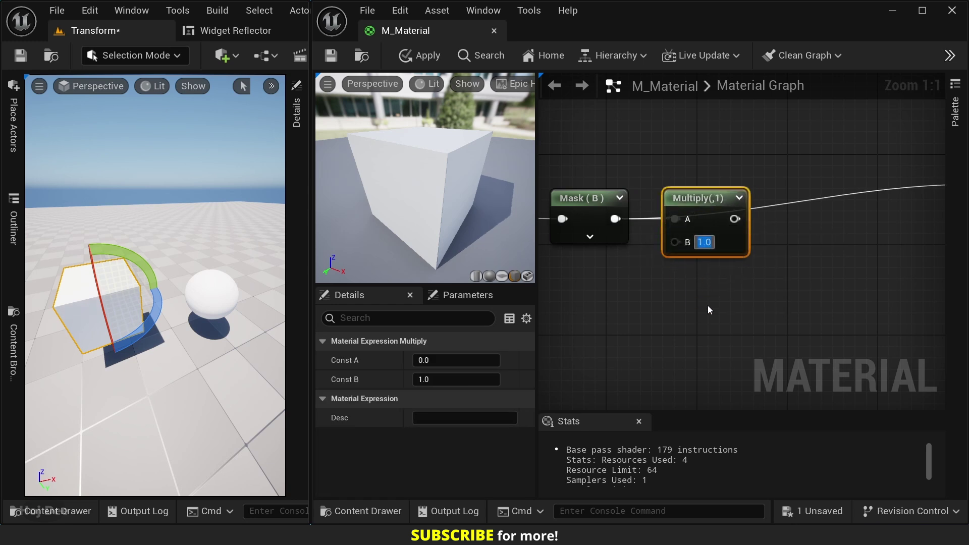
{"action": "type", "text": ".01"}
{"action": "key", "text": "Return"}
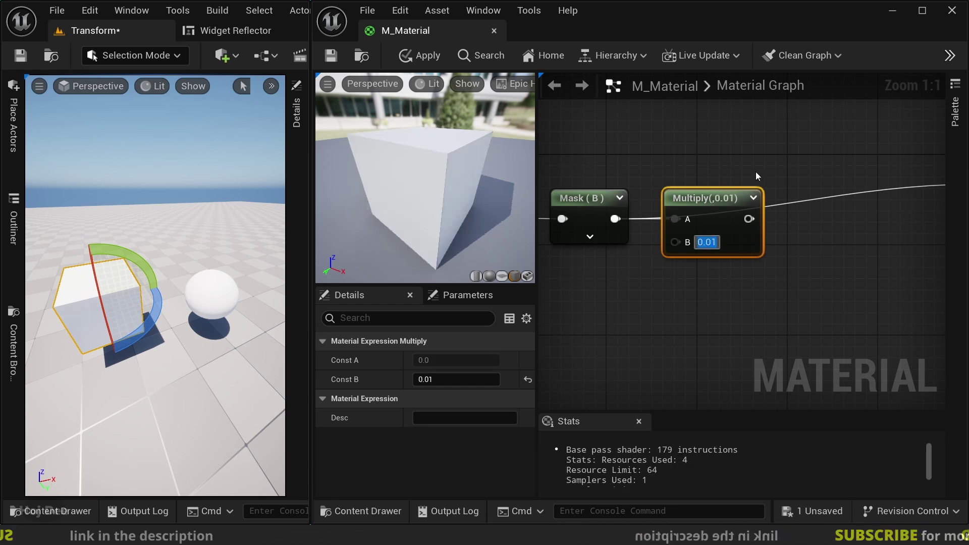
Connect the Multiply output to Base Color and save the material.
{"action": "right_click_drag", "start_coordinate": [708, 305], "coordinate": [579, 202]}
{"action": "left_click_drag", "start_coordinate": [570, 266], "coordinate": [792, 231]}
{"action": "right_click_drag", "start_coordinate": [587, 318], "coordinate": [867, 281]}
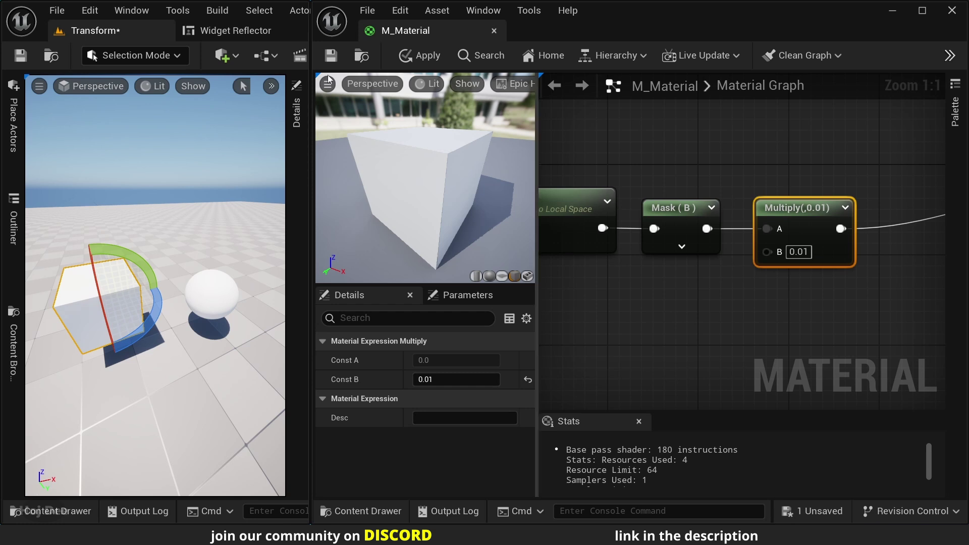
{"action": "left_click", "coordinate": [321, 58]}
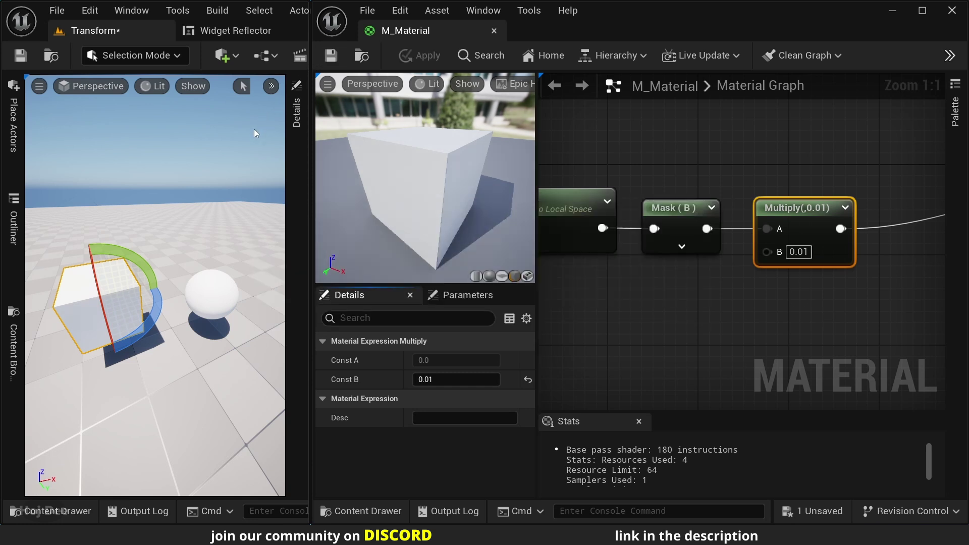
{"action": "right_click_drag", "start_coordinate": [226, 169], "coordinate": [225, 146]}
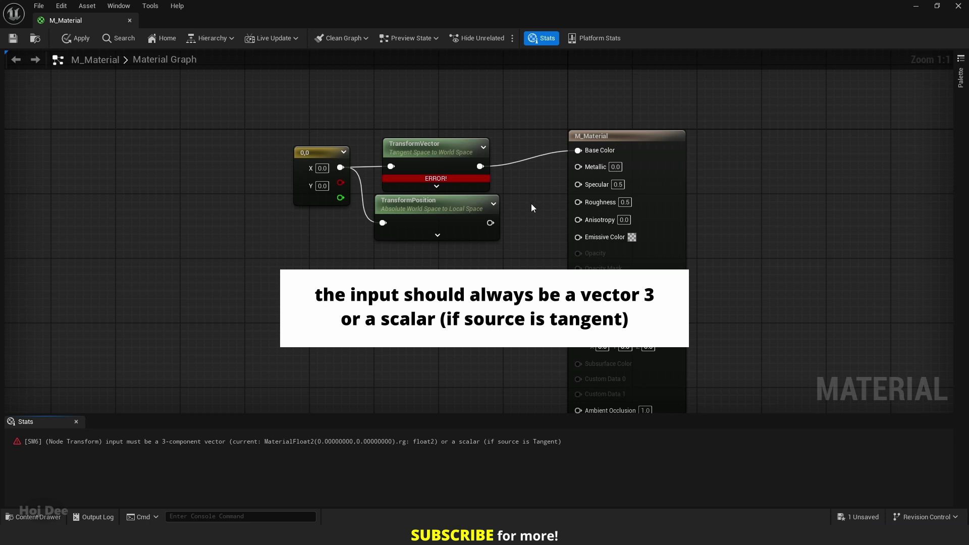
Connect the TransformPosition output into Base Color.
{"action": "left_click_drag", "start_coordinate": [490, 222], "coordinate": [518, 201]}
{"action": "left_click_drag", "start_coordinate": [581, 155], "coordinate": [579, 152]}
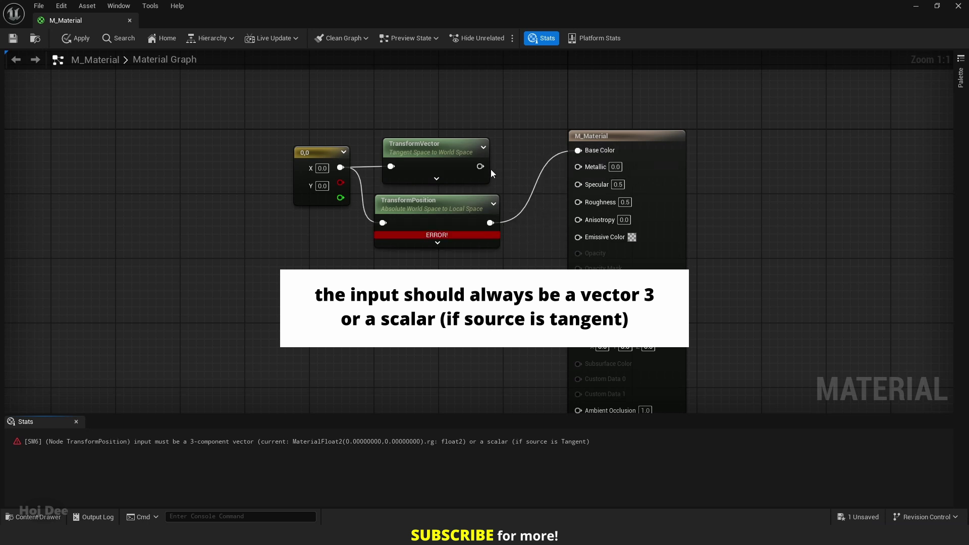
{"action": "left_click_drag", "start_coordinate": [480, 167], "coordinate": [579, 151]}
{"action": "left_click_drag", "start_coordinate": [490, 223], "coordinate": [579, 150]}
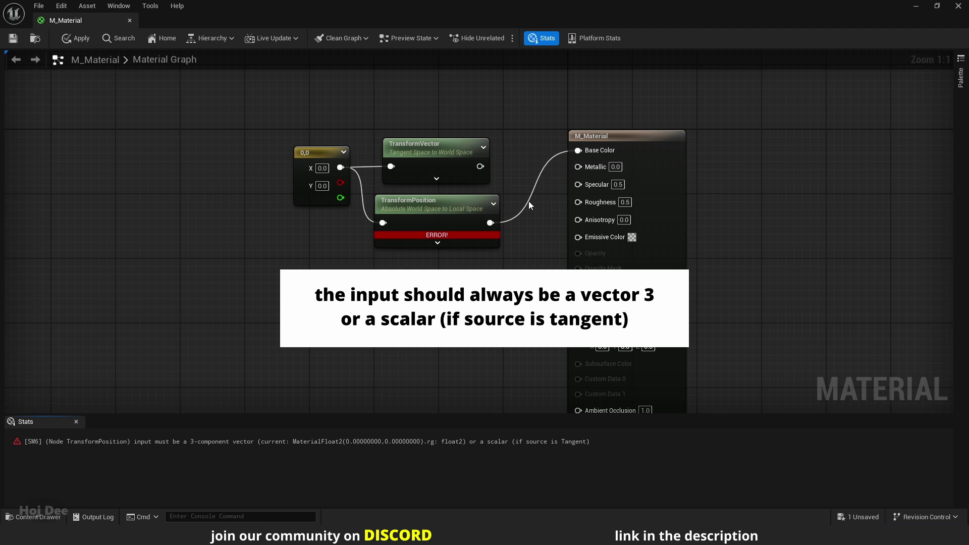
Add a 0,0,0 Constant3Vector and wire it into TransformPosition's input.
{"action": "key", "text": "3"}
{"action": "left_click", "coordinate": [283, 229]}
{"action": "left_click_drag", "start_coordinate": [343, 248], "coordinate": [391, 166]}
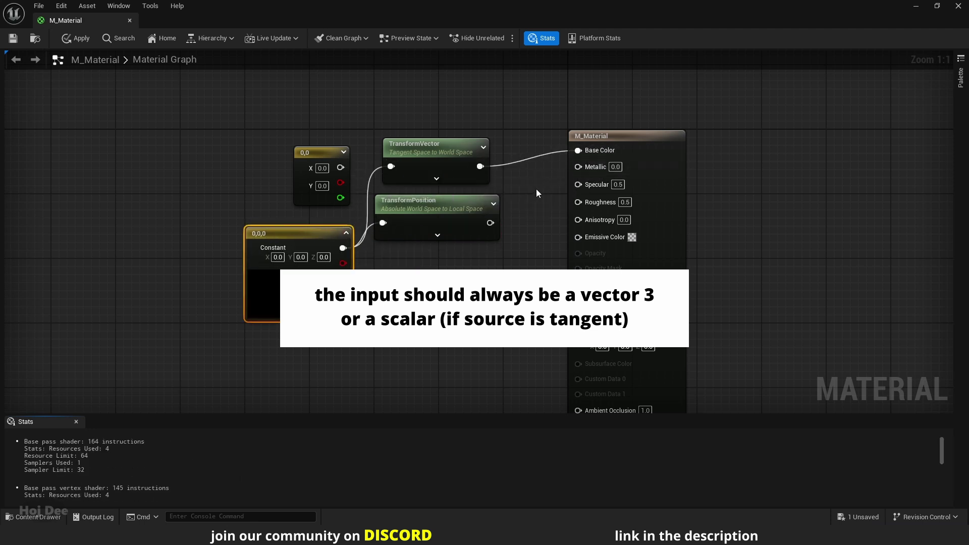
{"action": "right_click_drag", "start_coordinate": [536, 189], "coordinate": [555, 189]}
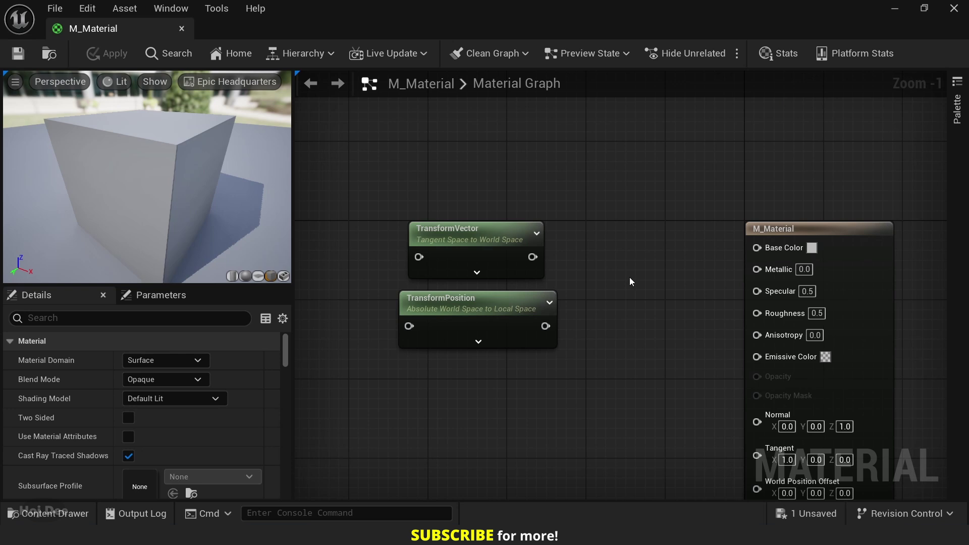
Add an Absolute World Position node by searching 'world' in the graph.
{"action": "left_click", "coordinate": [498, 303]}
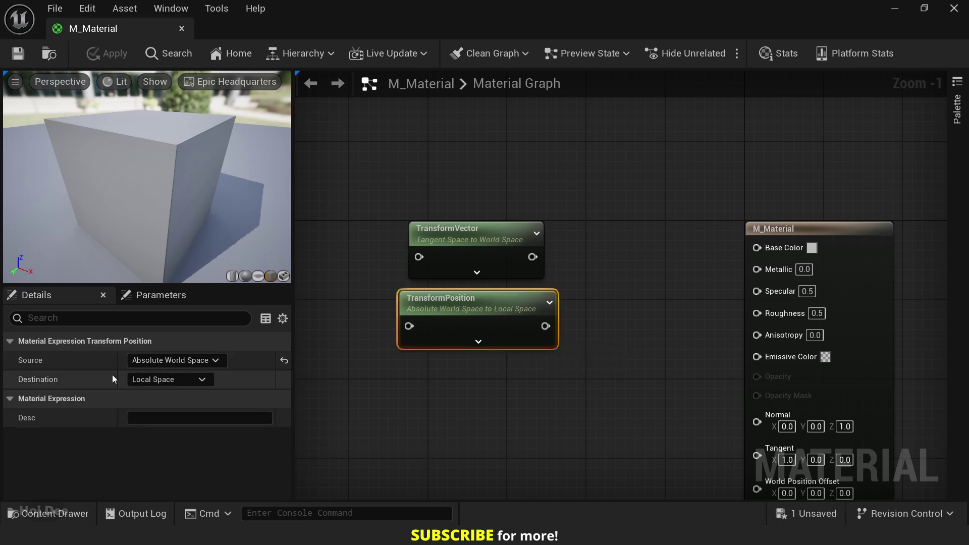
{"action": "right_click_drag", "start_coordinate": [322, 341], "coordinate": [560, 328]}
{"action": "right_click", "coordinate": [438, 306]}
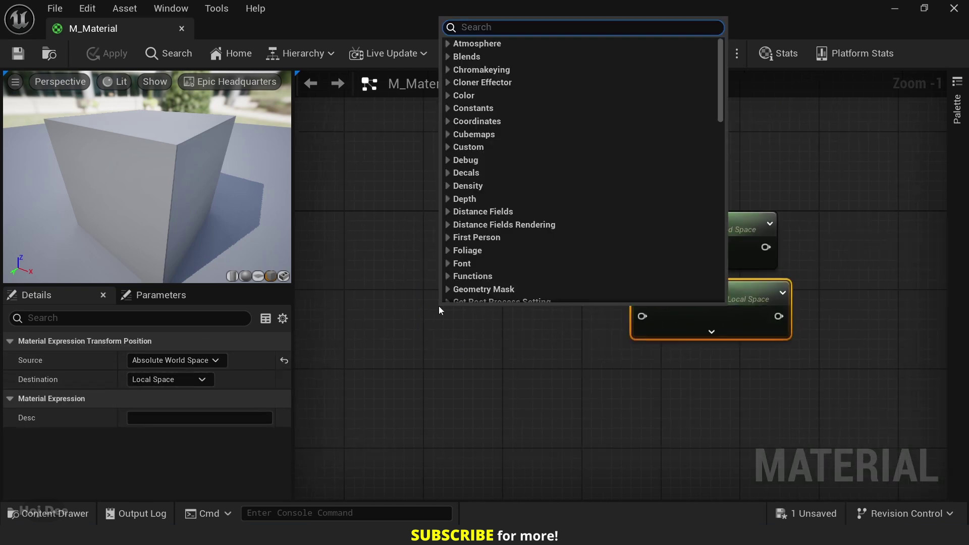
{"action": "type", "text": "world"}
{"action": "key", "text": "Return"}
Keep TransformPosition's source space set to Absolute World Space.
{"action": "left_click", "coordinate": [657, 306]}
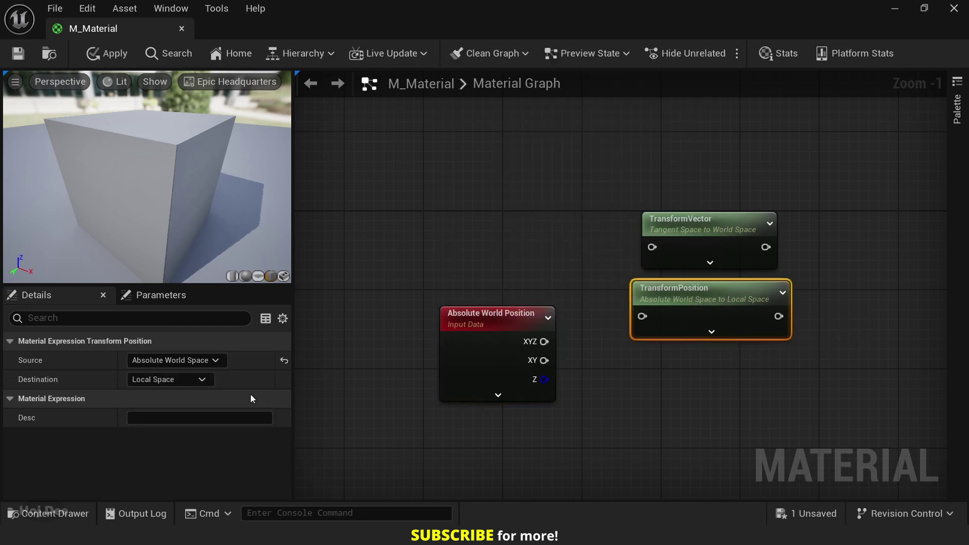
{"action": "left_click", "coordinate": [213, 363]}
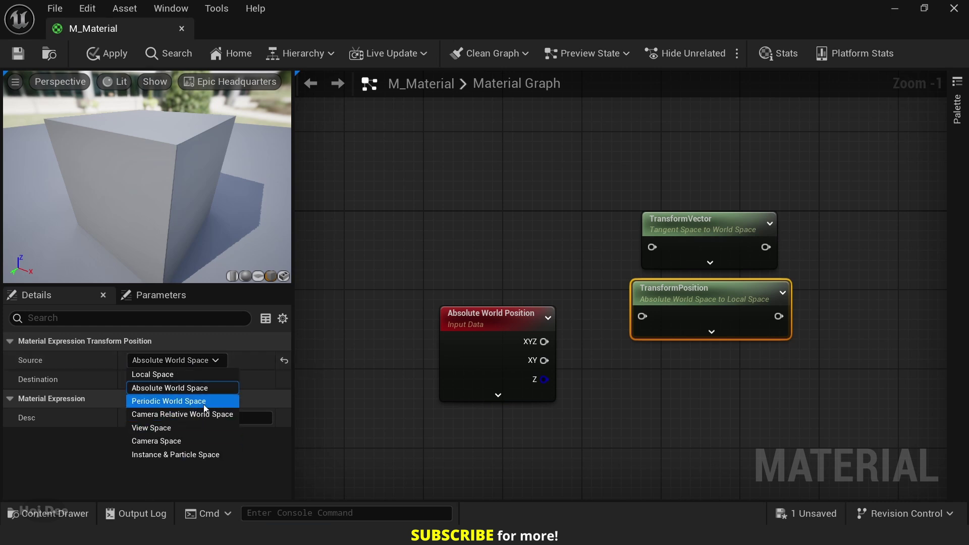
{"action": "left_click", "coordinate": [216, 363]}
{"action": "left_click", "coordinate": [216, 363]}
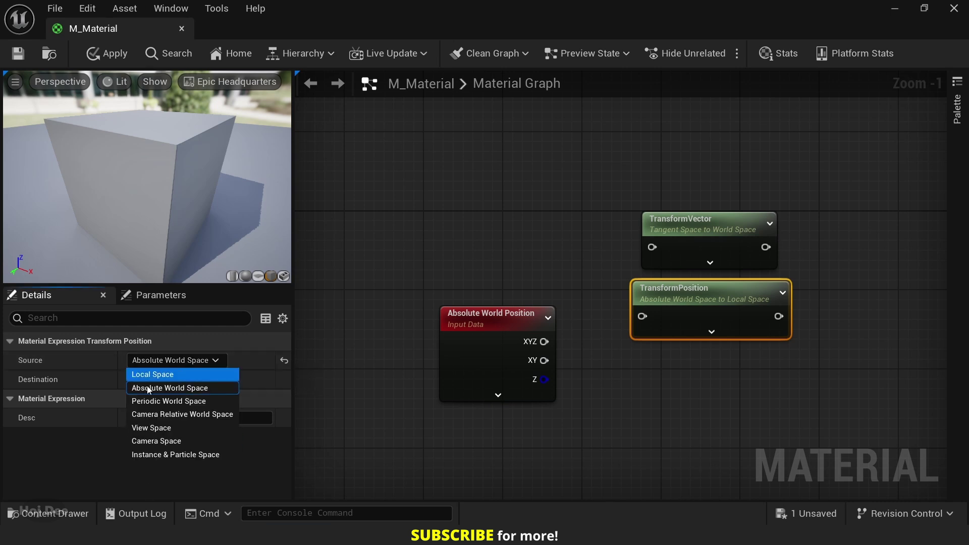
{"action": "left_click", "coordinate": [178, 387]}
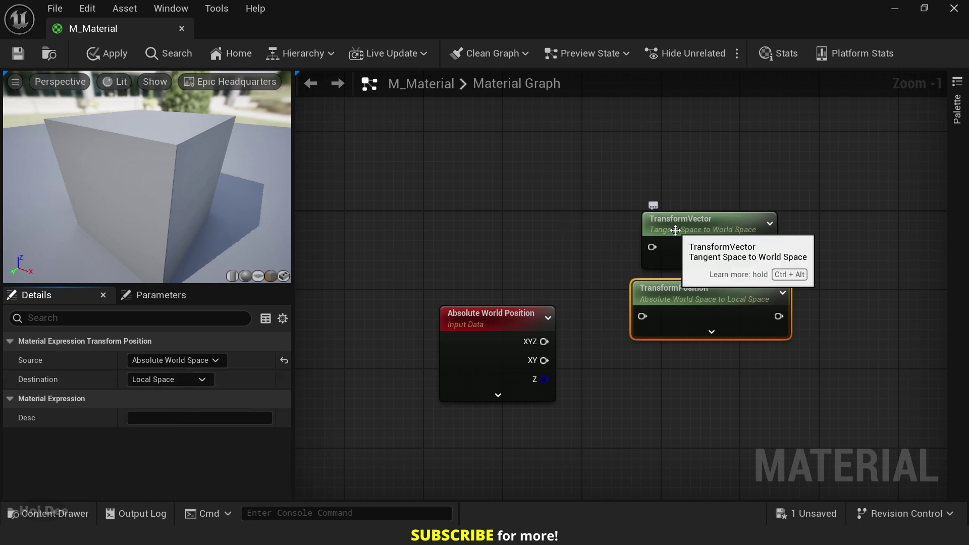
Add a VertexNormalWS node and review TransformVector's source space options.
{"action": "right_click", "coordinate": [510, 198]}
{"action": "type", "text": "v"}
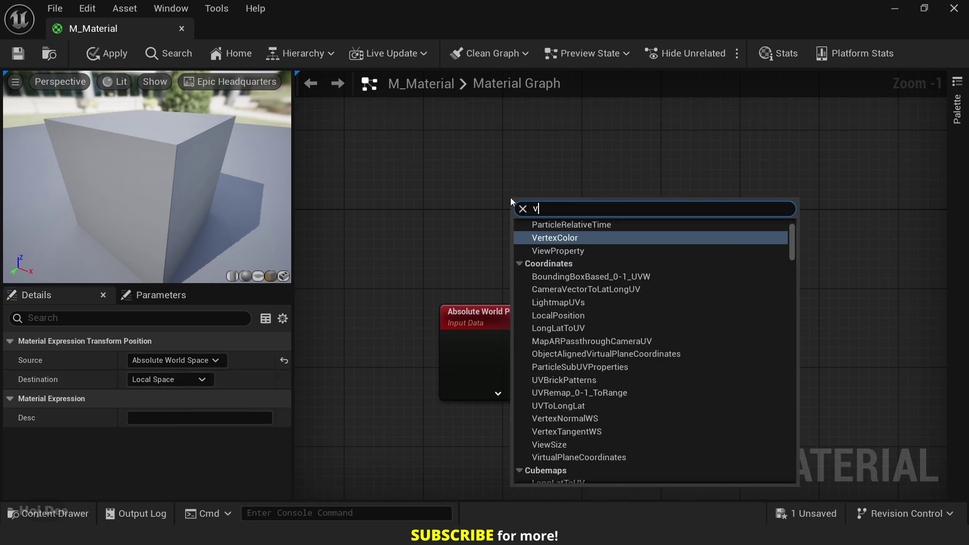
{"action": "type", "text": "ertex "}
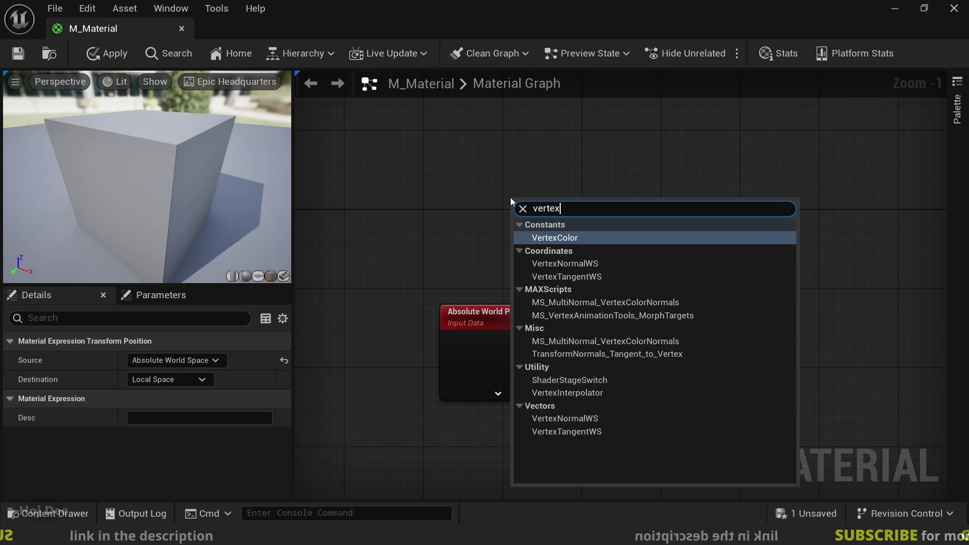
{"action": "type", "text": "no"}
{"action": "key", "text": "Return"}
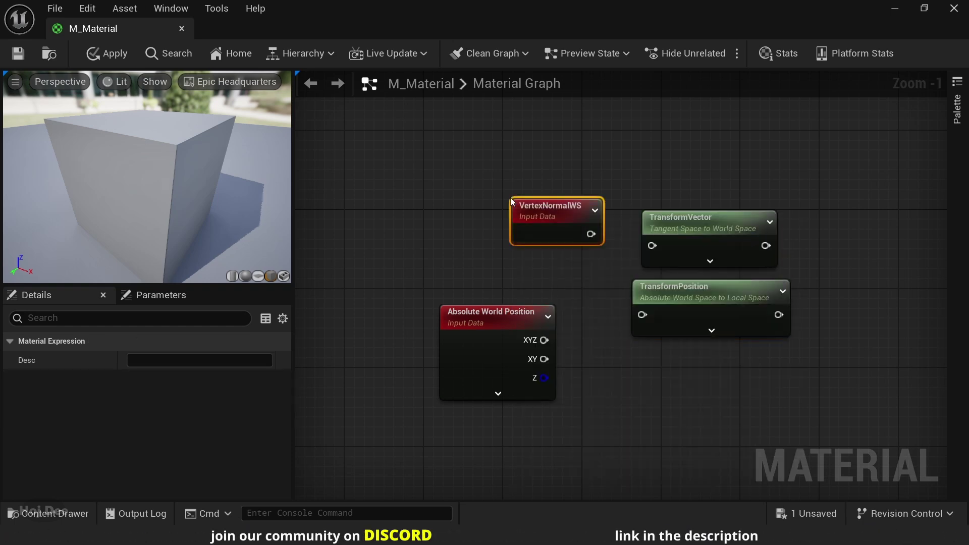
{"action": "left_click", "coordinate": [681, 224]}
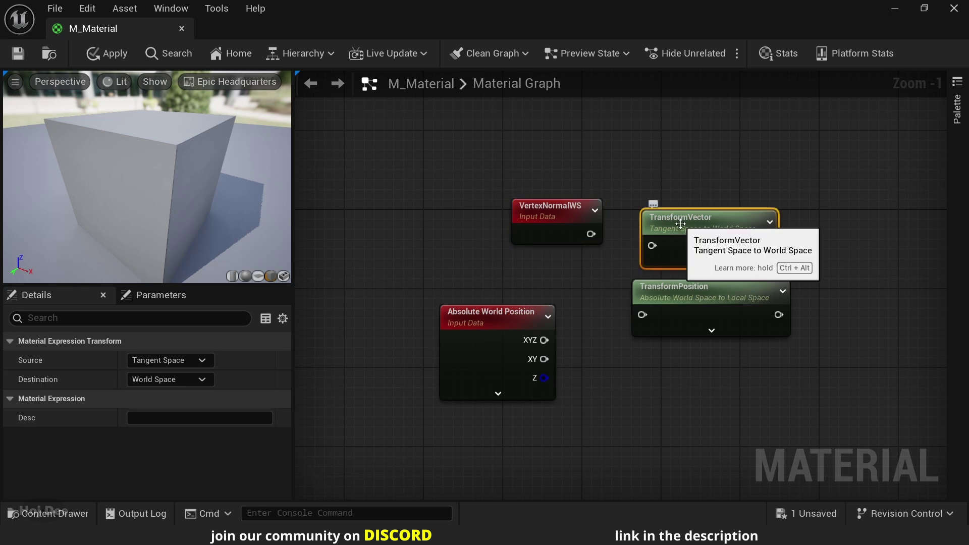
{"action": "left_click", "coordinate": [151, 360]}
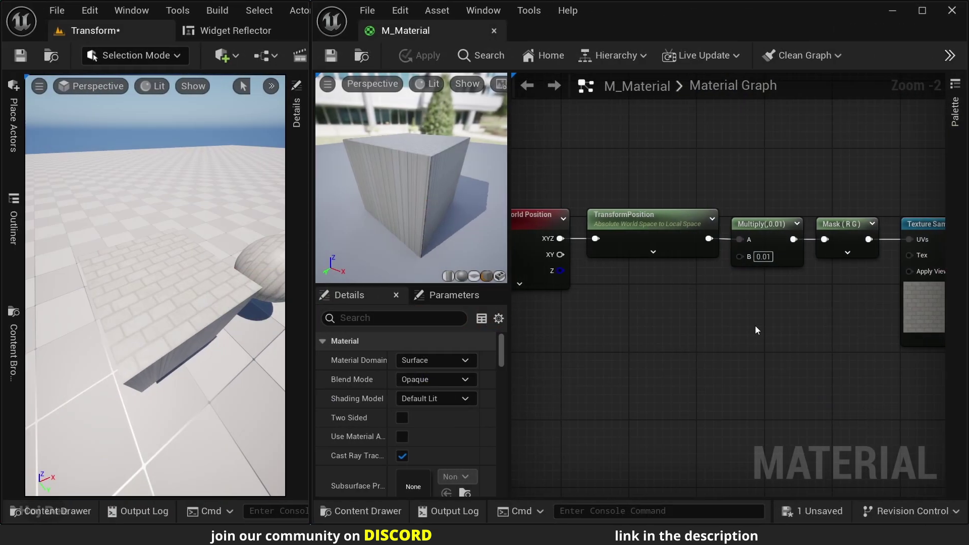
Slide the brick-textured box left across the floor in the level.
{"action": "right_click_drag", "start_coordinate": [660, 311], "coordinate": [730, 333]}
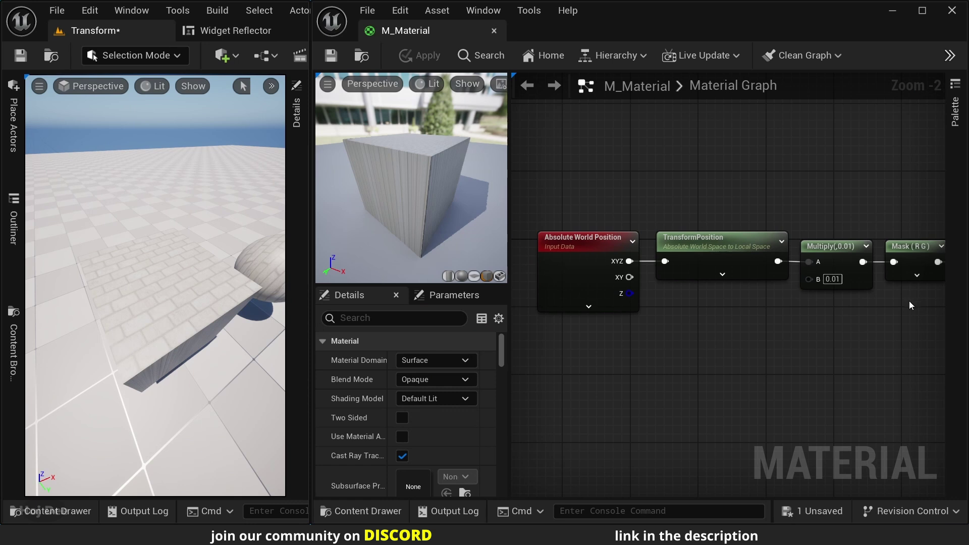
{"action": "right_click_drag", "start_coordinate": [911, 304], "coordinate": [738, 331]}
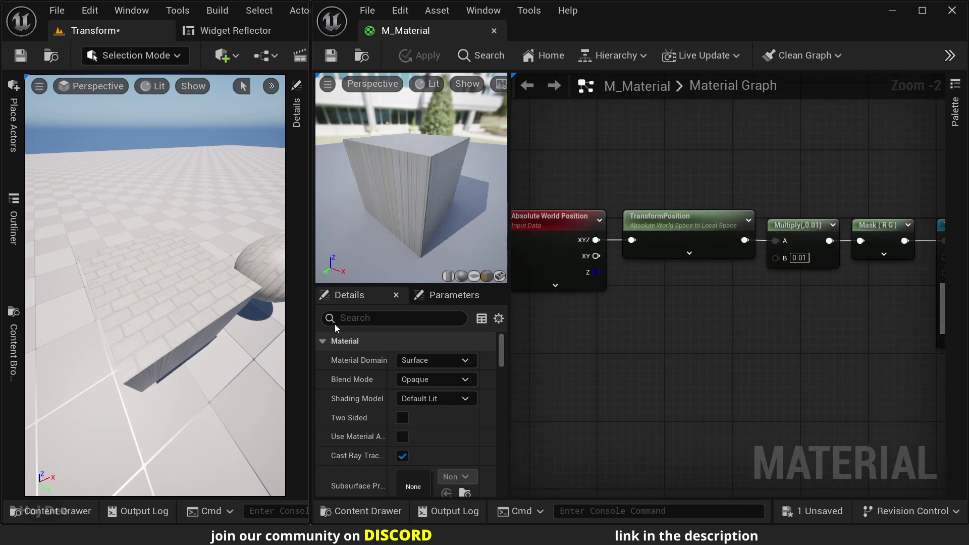
{"action": "left_click", "coordinate": [275, 317]}
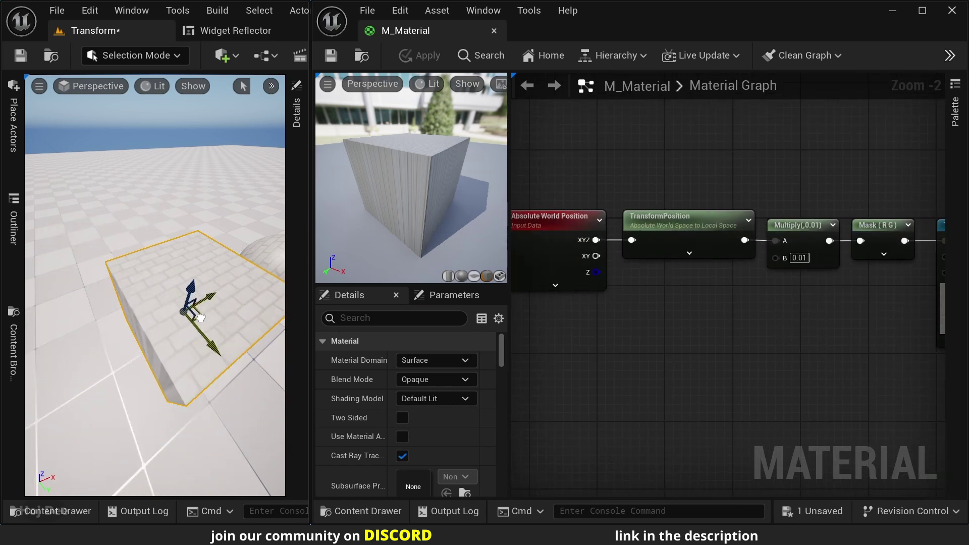
{"action": "left_click_drag", "start_coordinate": [199, 314], "coordinate": [177, 319]}
Rewire World Position into Multiply, Multiply into TransformPosition, then into Mask; apply and move the plane.
{"action": "right_click_drag", "start_coordinate": [639, 324], "coordinate": [601, 358]}
{"action": "left_click_drag", "start_coordinate": [647, 277], "coordinate": [646, 192]}
{"action": "left_click_drag", "start_coordinate": [768, 263], "coordinate": [639, 267]}
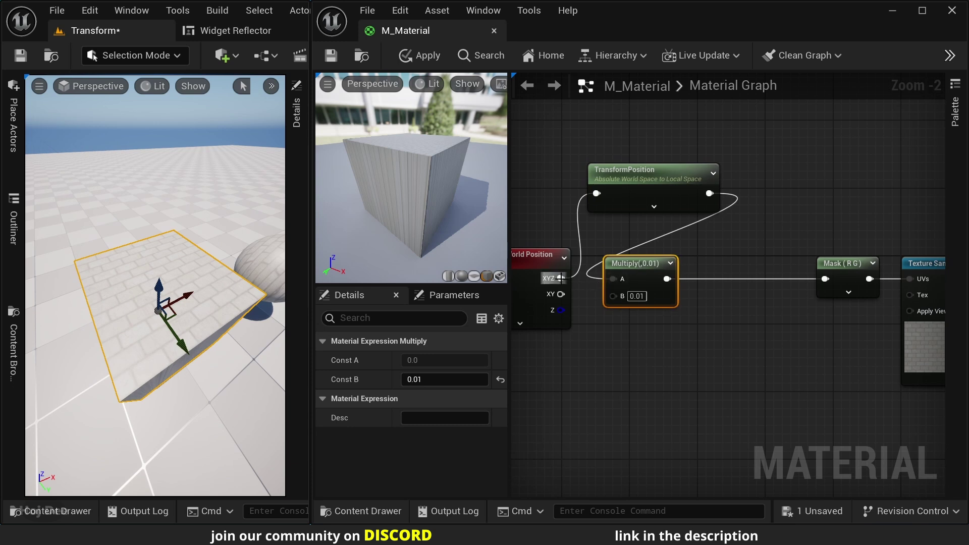
{"action": "left_click_drag", "start_coordinate": [560, 277], "coordinate": [613, 279]}
{"action": "left_click_drag", "start_coordinate": [626, 186], "coordinate": [709, 208]}
{"action": "left_click_drag", "start_coordinate": [667, 279], "coordinate": [683, 219]}
{"action": "left_click_drag", "start_coordinate": [793, 219], "coordinate": [826, 279]}
{"action": "left_click", "coordinate": [419, 55]}
{"action": "mouse_move", "coordinate": [177, 316]}
{"action": "left_mouse_down"}
{"action": "mouse_move", "coordinate": [161, 283]}
{"action": "mouse_move", "coordinate": [143, 287]}
{"action": "mouse_move", "coordinate": [160, 330]}
{"action": "mouse_move", "coordinate": [194, 324]}
{"action": "mouse_move", "coordinate": [161, 284]}
{"action": "mouse_move", "coordinate": [138, 292]}
{"action": "mouse_move", "coordinate": [161, 327]}
{"action": "mouse_move", "coordinate": [192, 323]}
{"action": "mouse_move", "coordinate": [180, 282]}
{"action": "mouse_move", "coordinate": [183, 314]}
{"action": "left_mouse_up"}
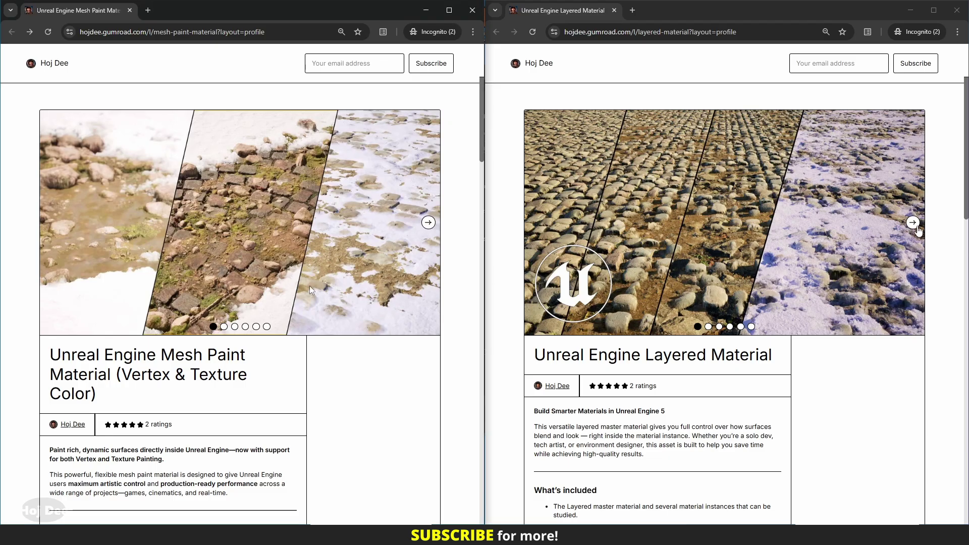
Advance the Layered Material and Mesh Paint carousels five slides each to their videos.
{"action": "left_click", "coordinate": [913, 223]}
{"action": "left_click", "coordinate": [428, 223]}
{"action": "left_click", "coordinate": [913, 223]}
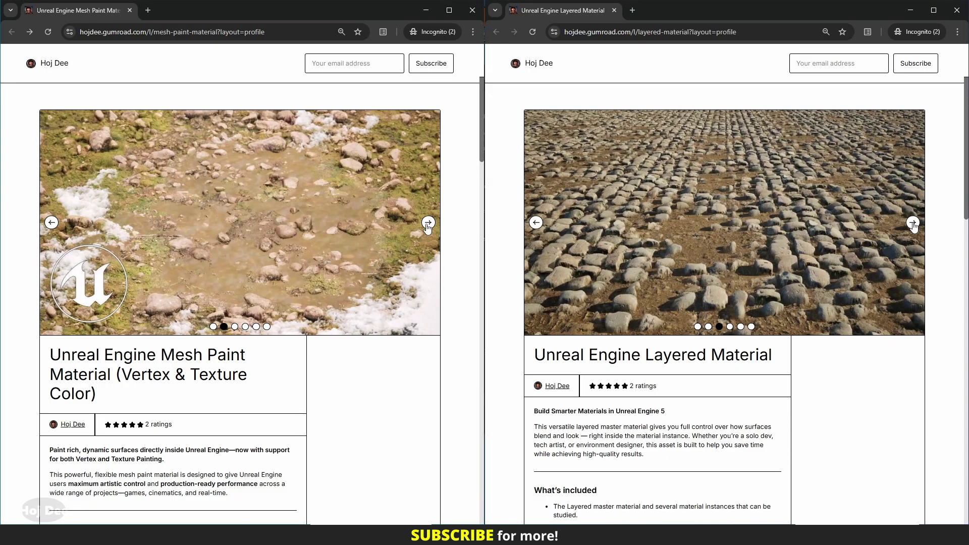
{"action": "left_click", "coordinate": [428, 224]}
{"action": "left_click", "coordinate": [913, 223]}
{"action": "left_click", "coordinate": [428, 223]}
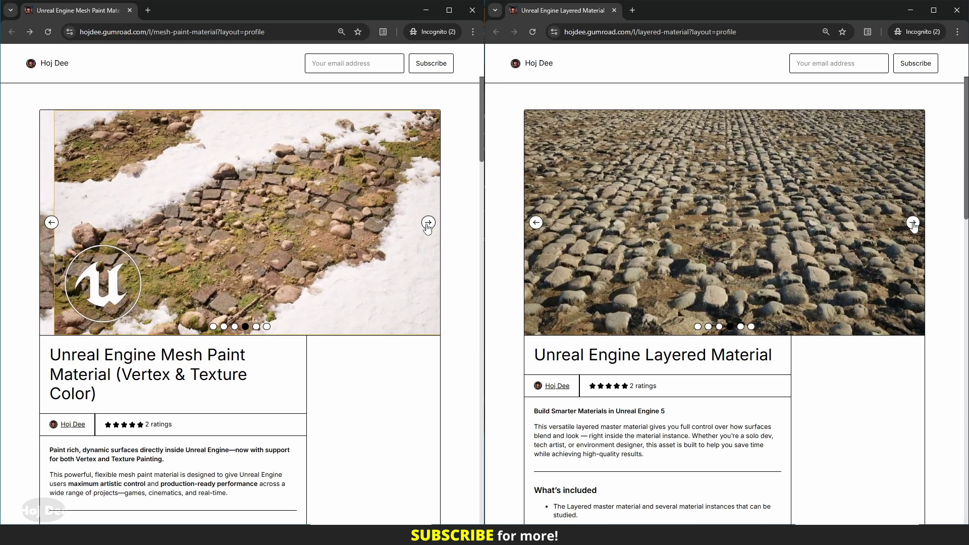
{"action": "left_click", "coordinate": [913, 223]}
{"action": "left_click", "coordinate": [429, 223]}
{"action": "left_click", "coordinate": [913, 224]}
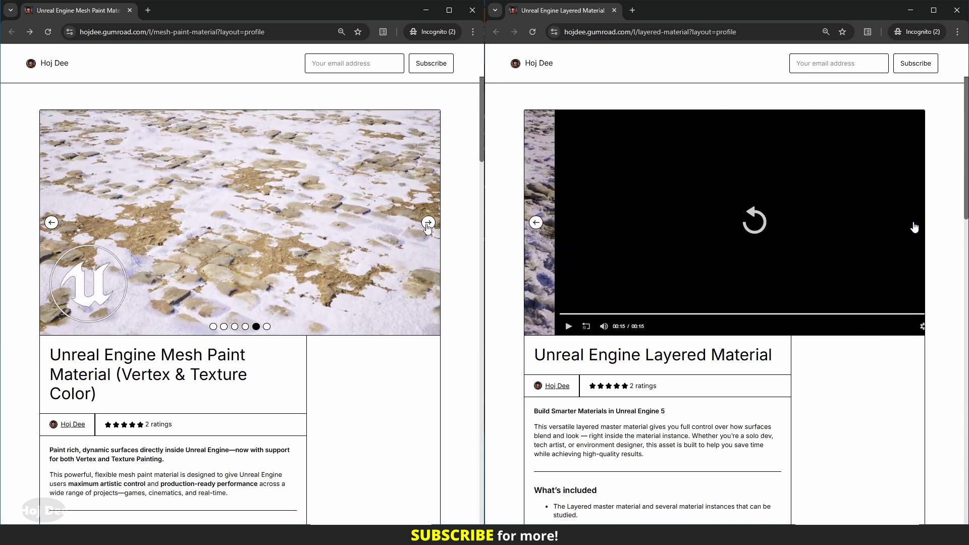
{"action": "left_click", "coordinate": [428, 223]}
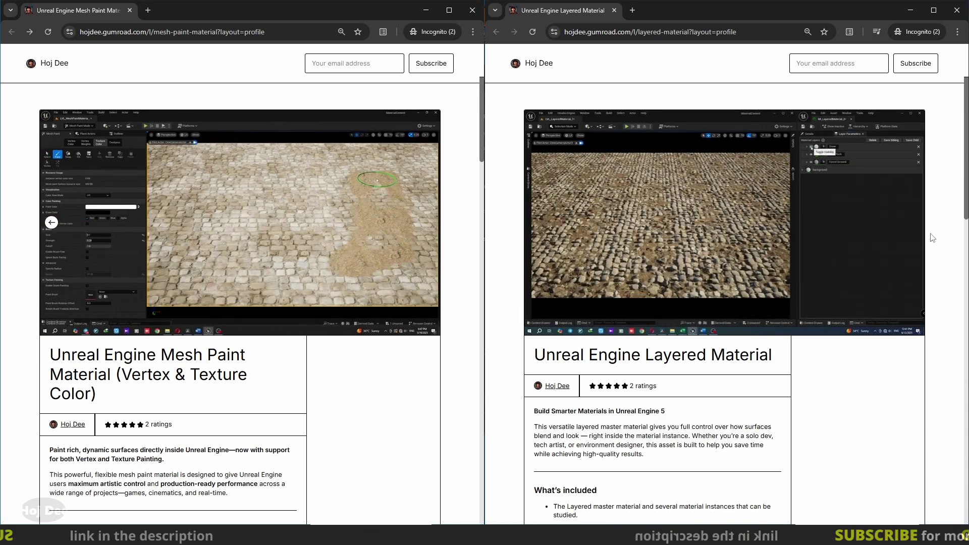